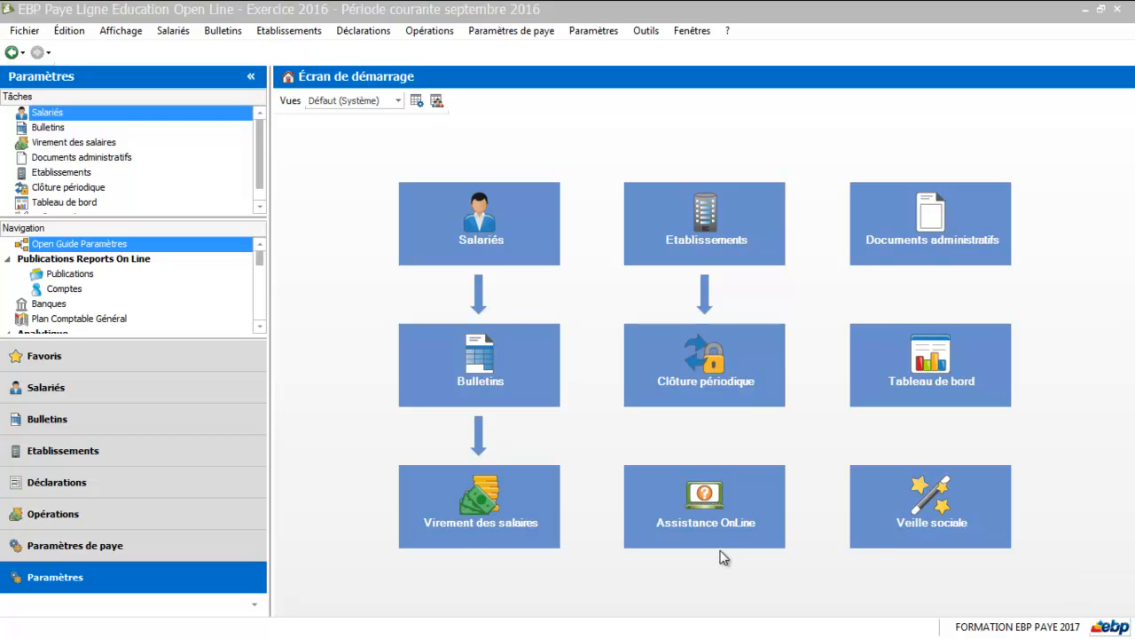
Step: Filter the gross pay items by the Primes theme and check the charge account set on the GPEX item
left_click(166, 552)
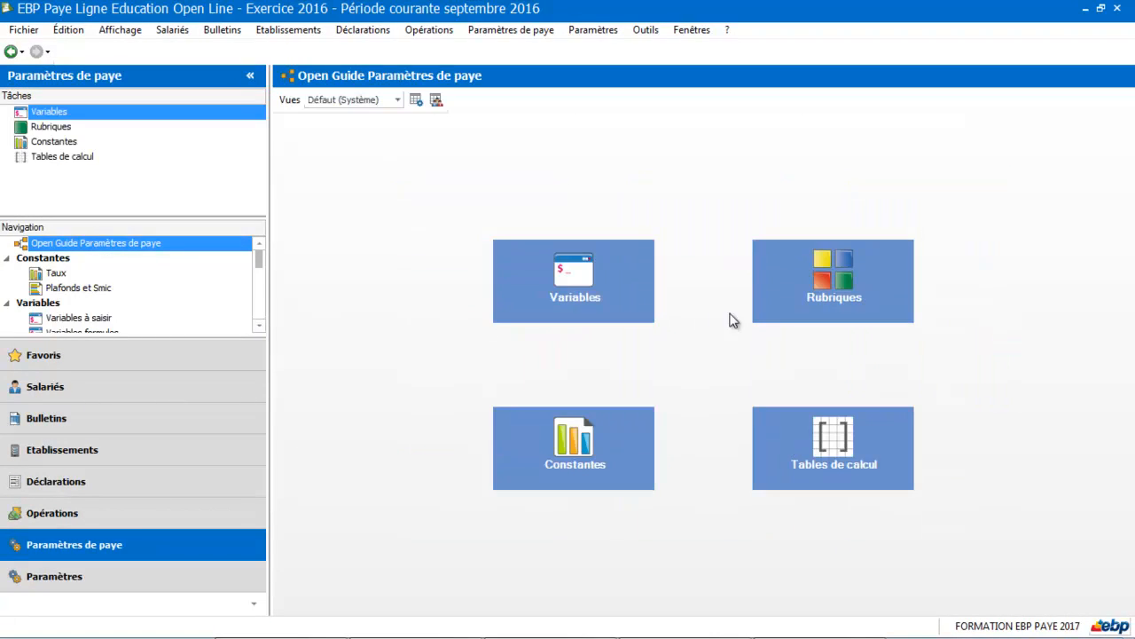
left_click(880, 280)
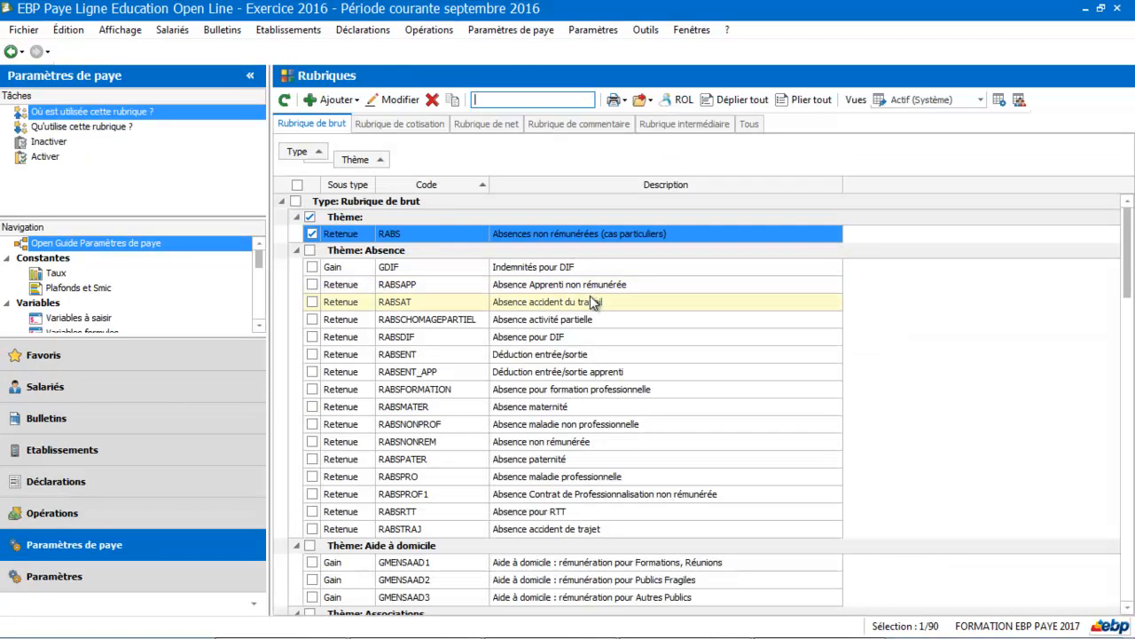
left_click(384, 155)
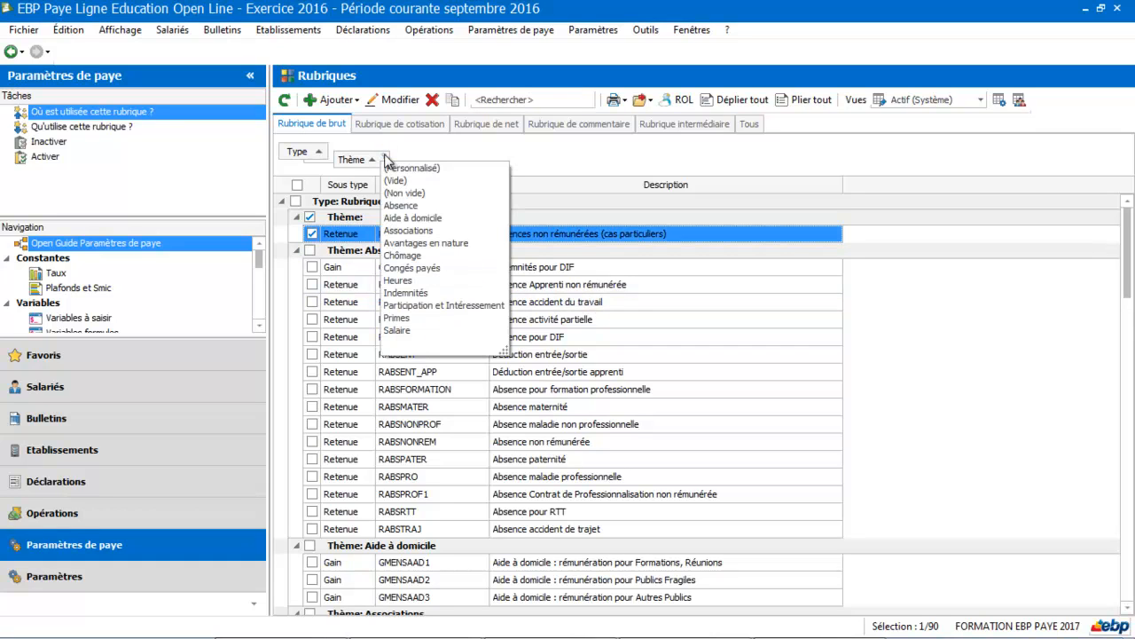
left_click(409, 324)
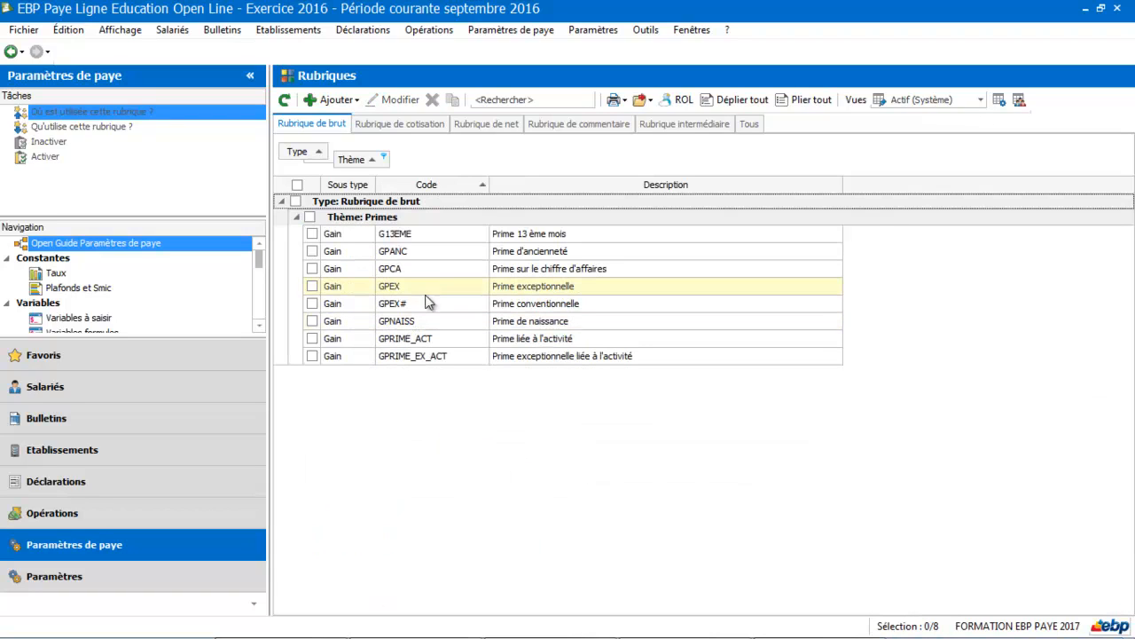
left_click(434, 285)
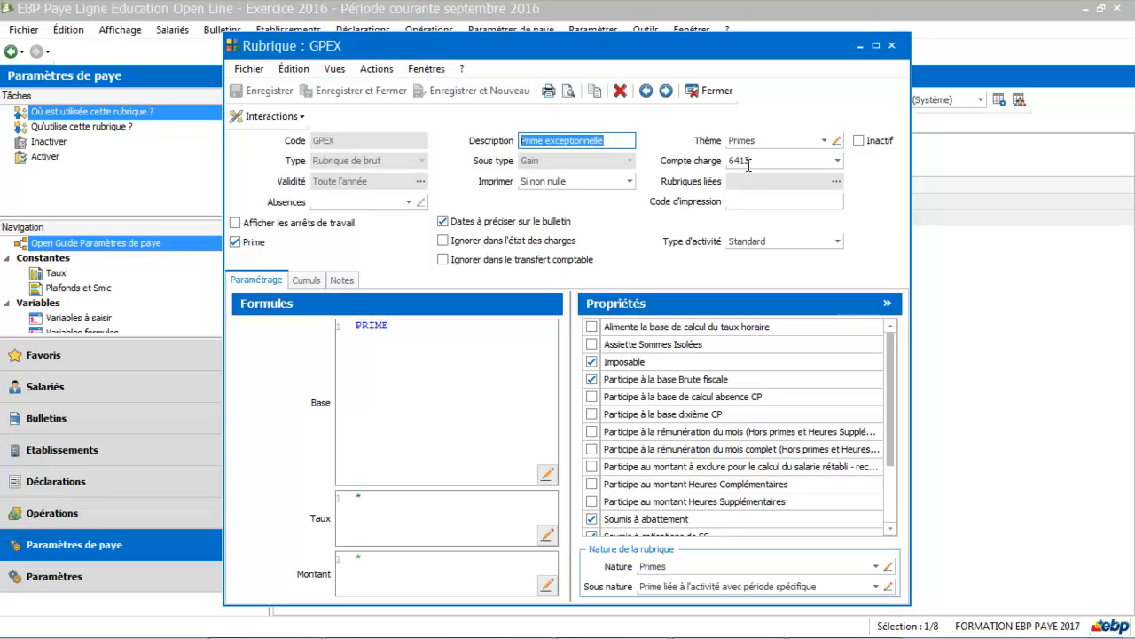
left_click(715, 91)
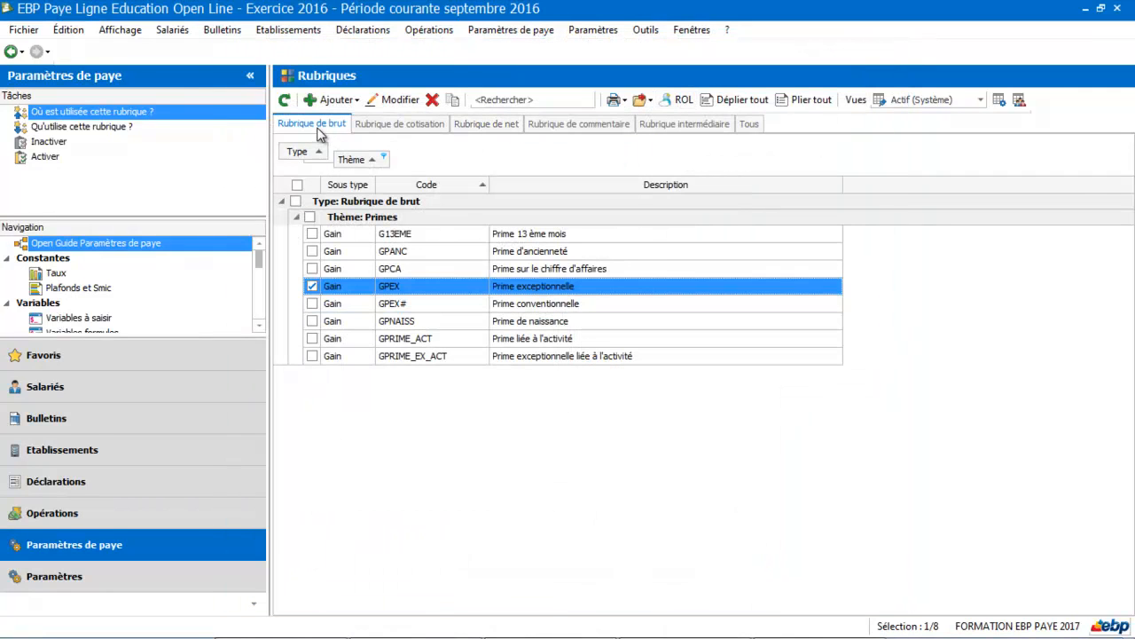
Step: Check the charge account set on the net pay item GCARTEORANGE
left_click(498, 123)
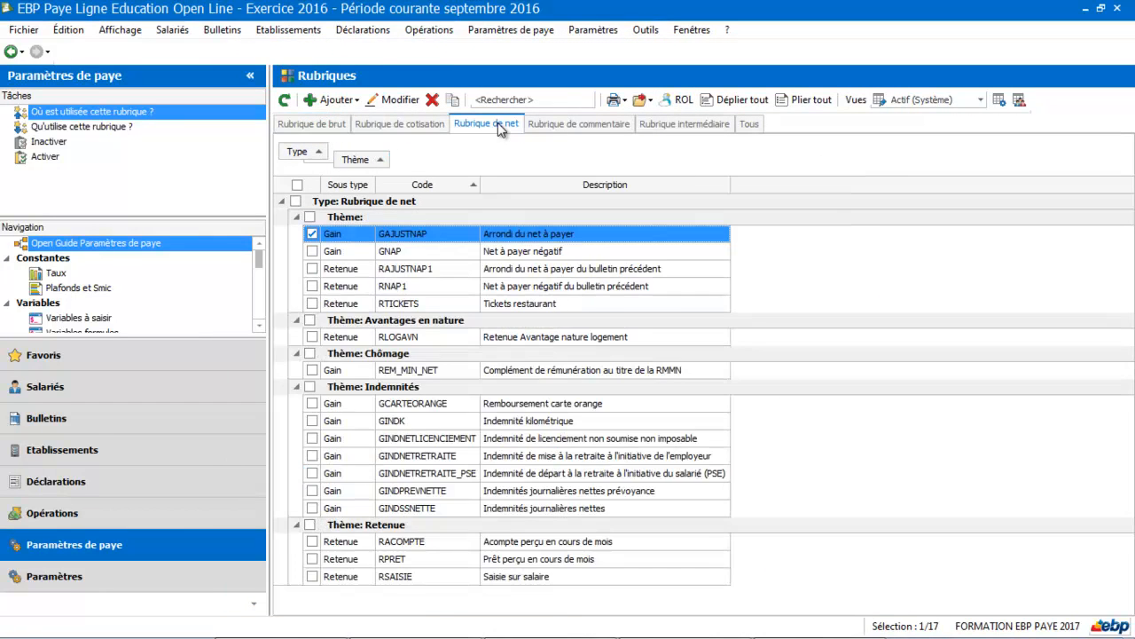
left_click(478, 405)
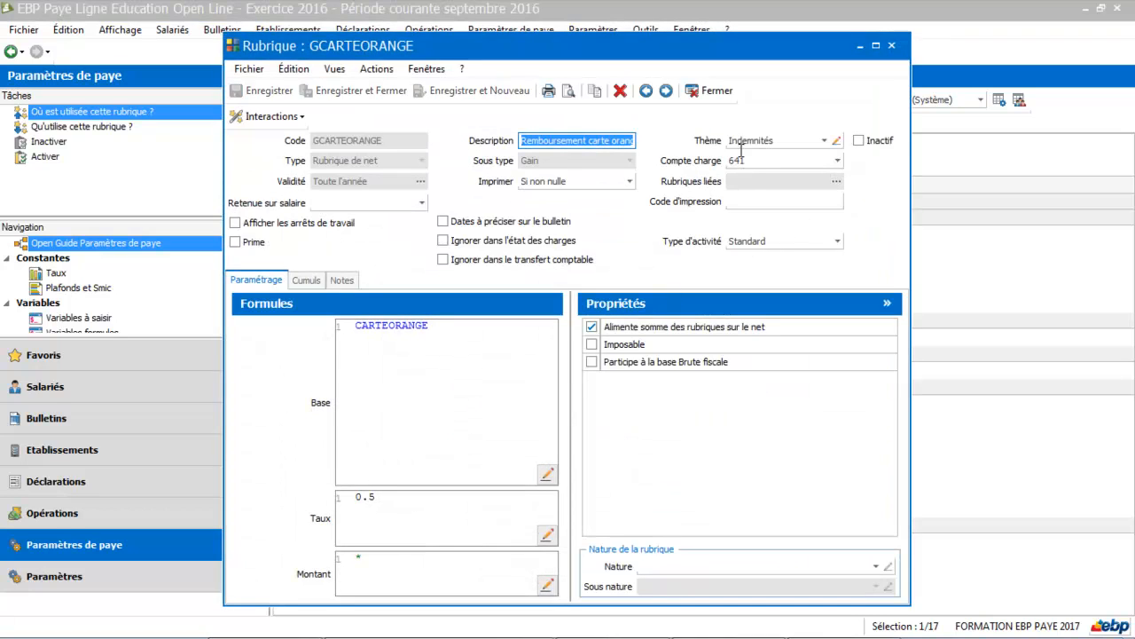
left_click(714, 91)
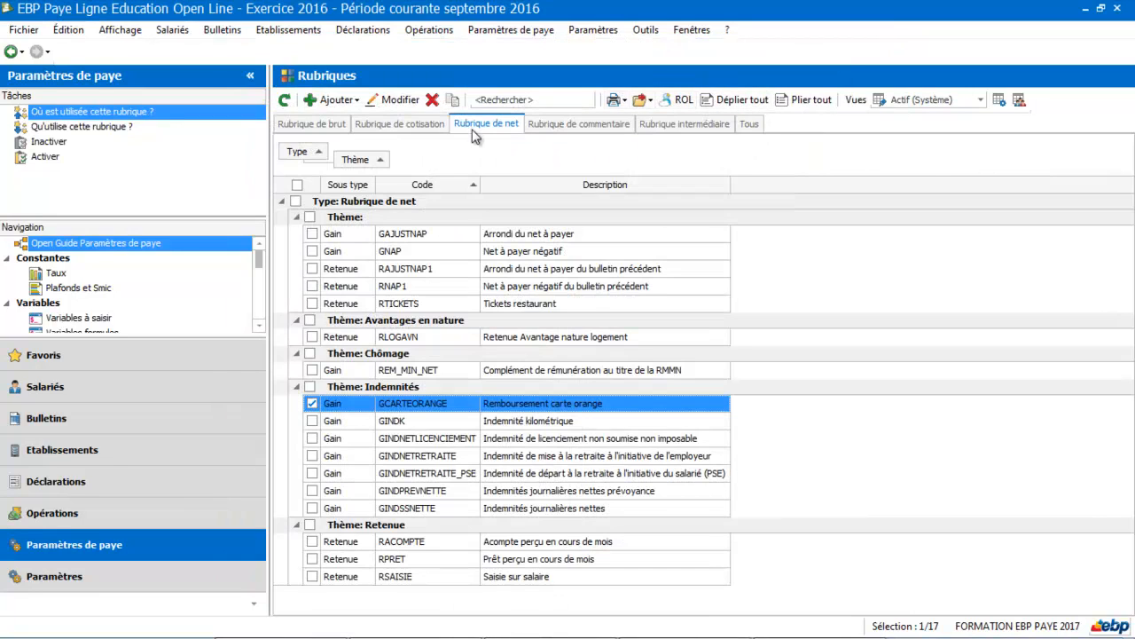
Step: Review the contribution pay items and check the charge and third-party accounts of the URSSAF organisation
left_click(395, 125)
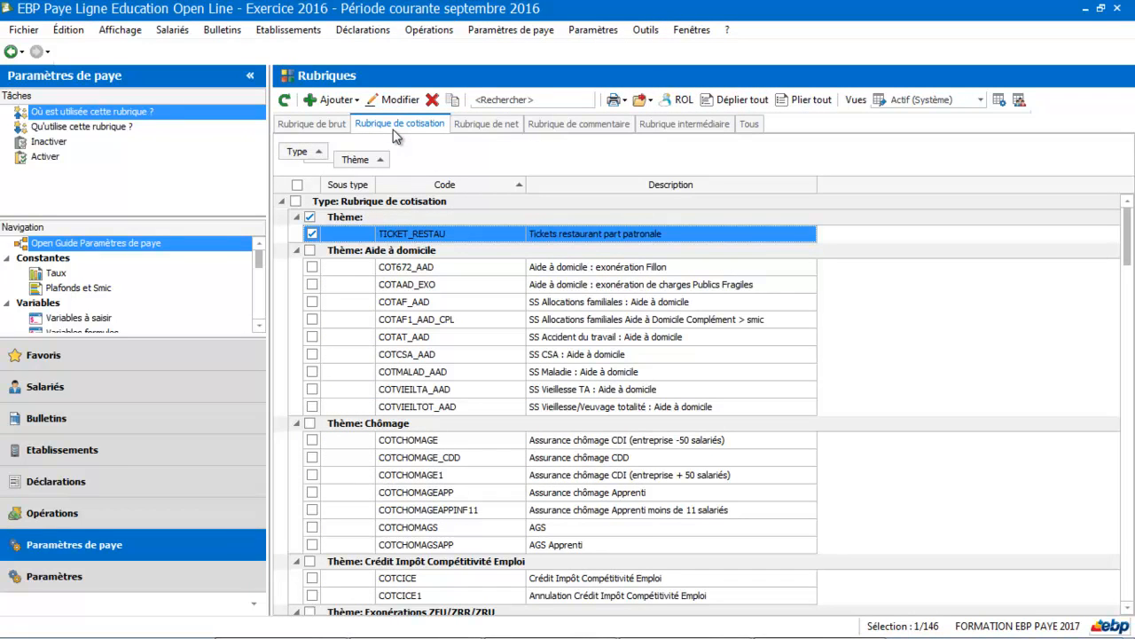
left_click(288, 30)
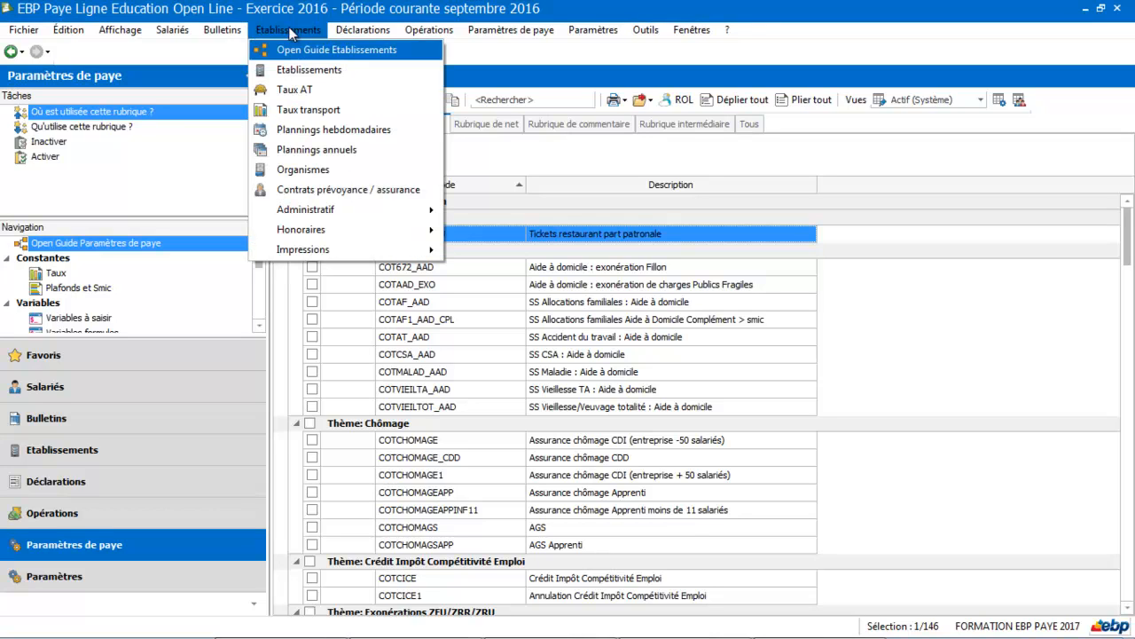
left_click(288, 169)
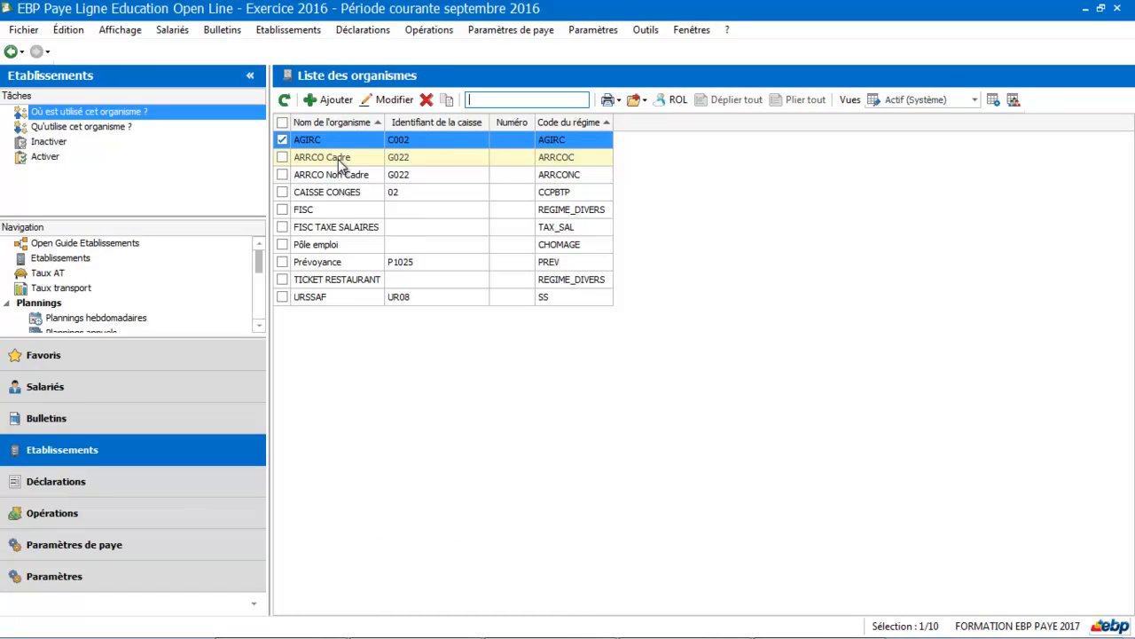
left_click(332, 298)
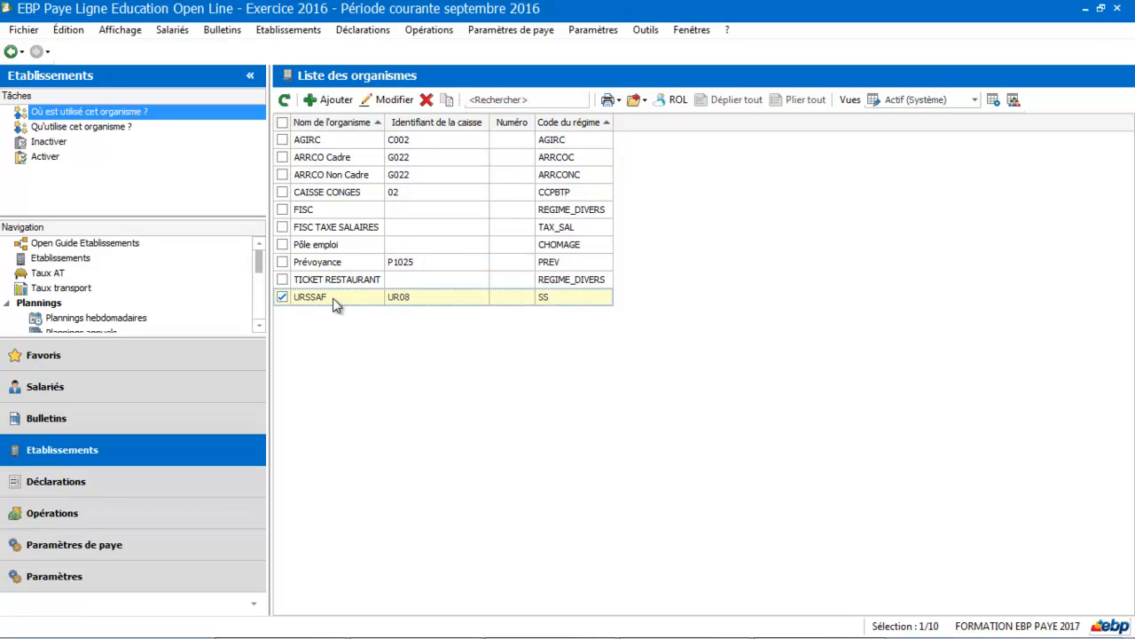
double_click(332, 303)
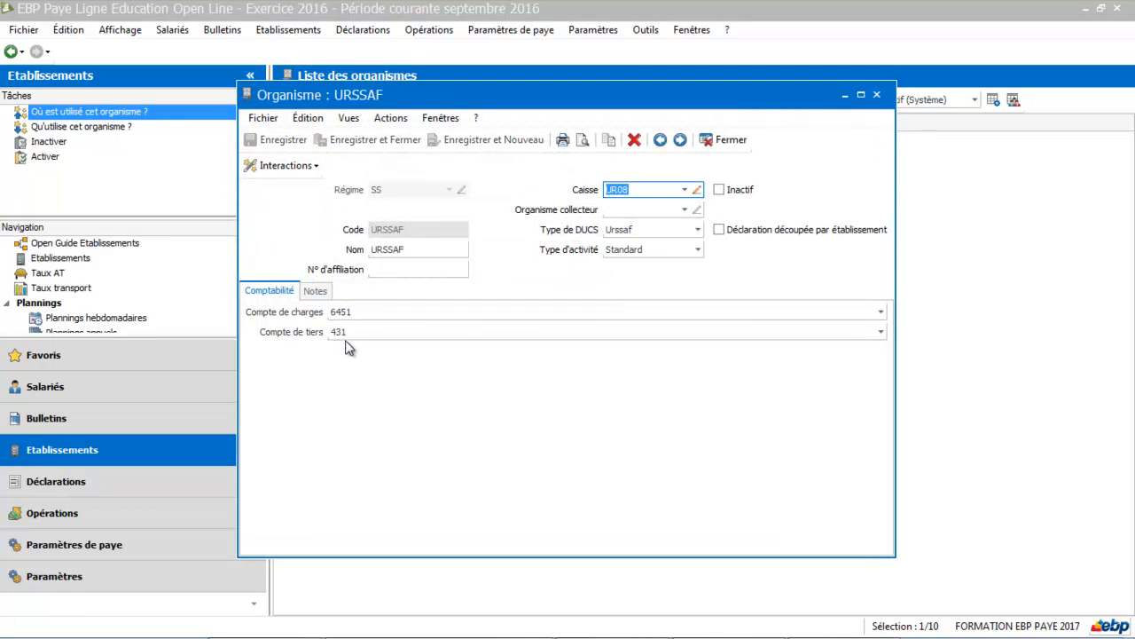
left_click(736, 140)
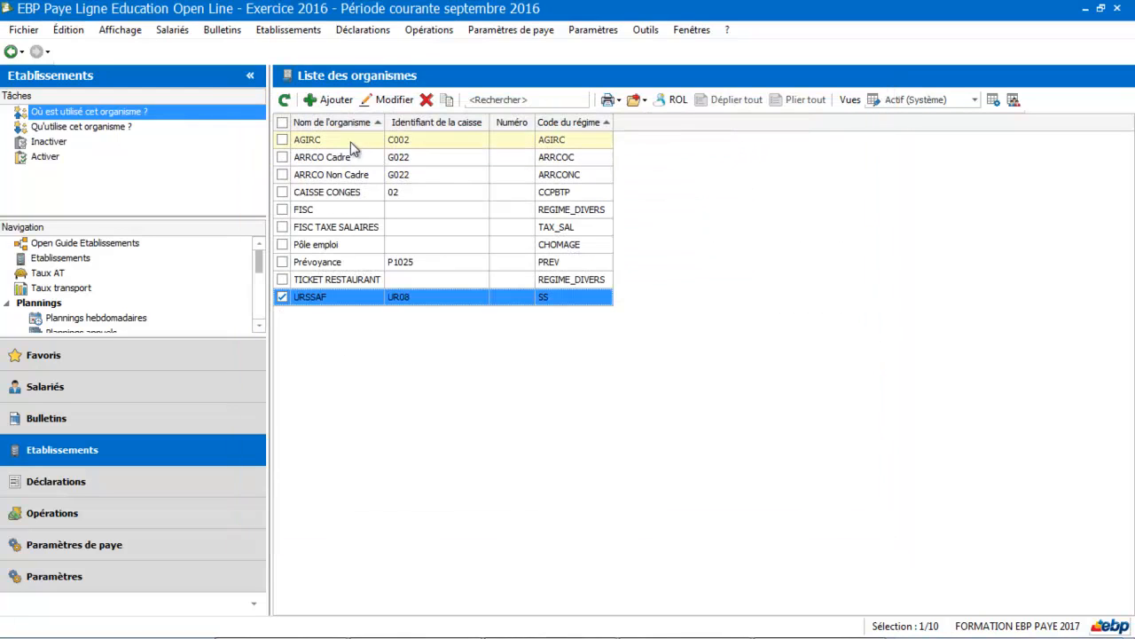
Step: From the payroll information of the FORMATION EBP PAYE 2017 establishment, check the main bank's ledger account and journal code
left_click(289, 30)
left_click(290, 72)
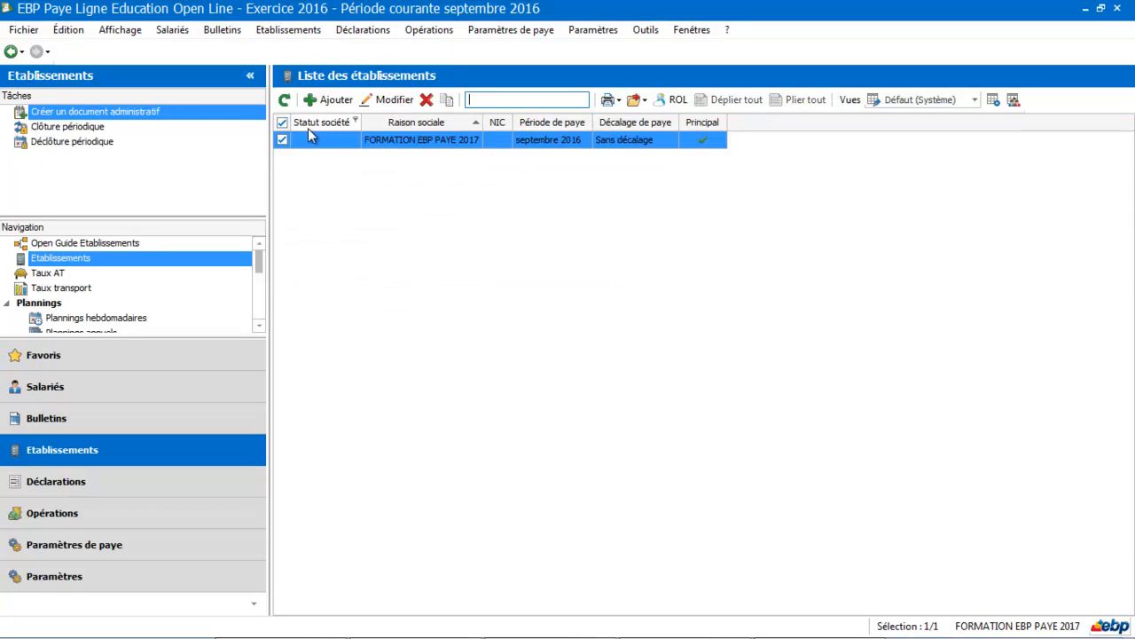
left_click(345, 146)
double_click(344, 147)
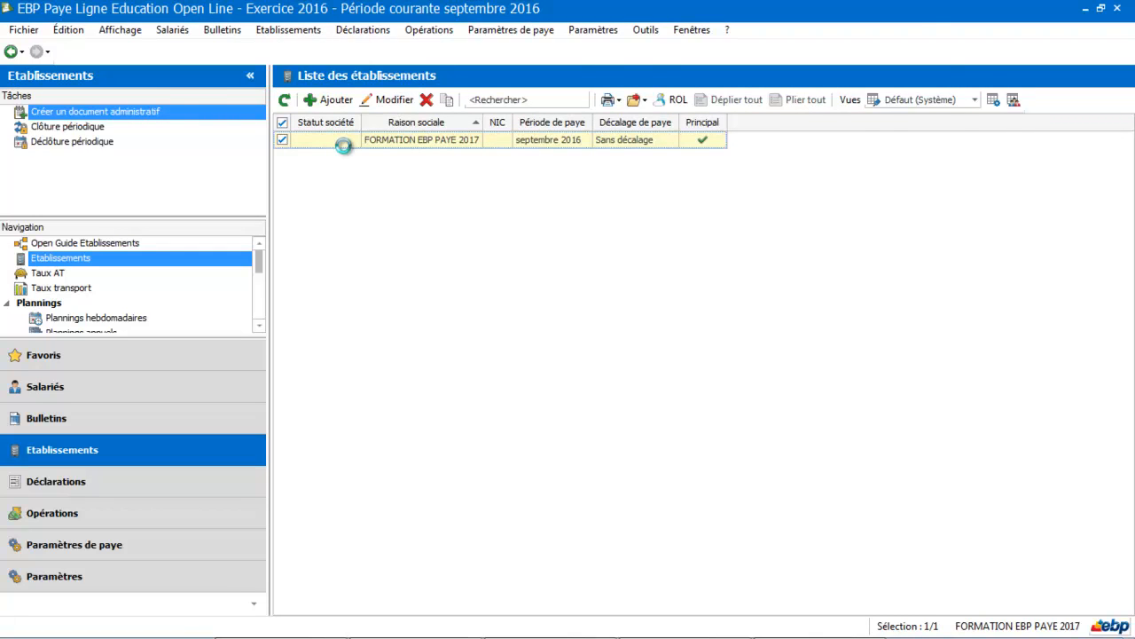
left_click(366, 118)
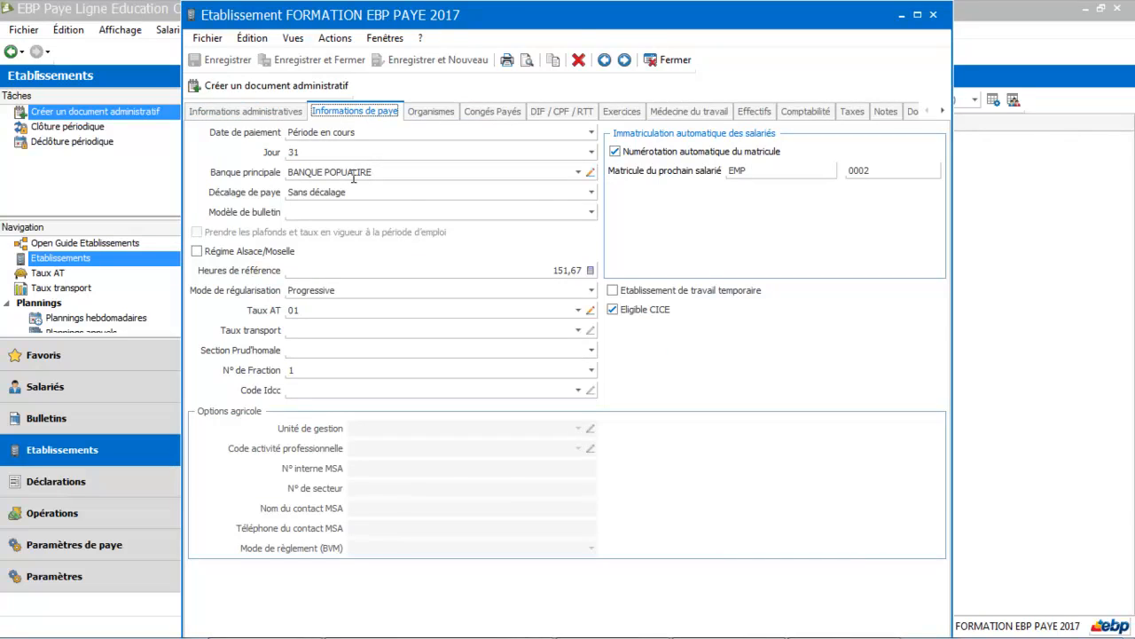
left_click(589, 173)
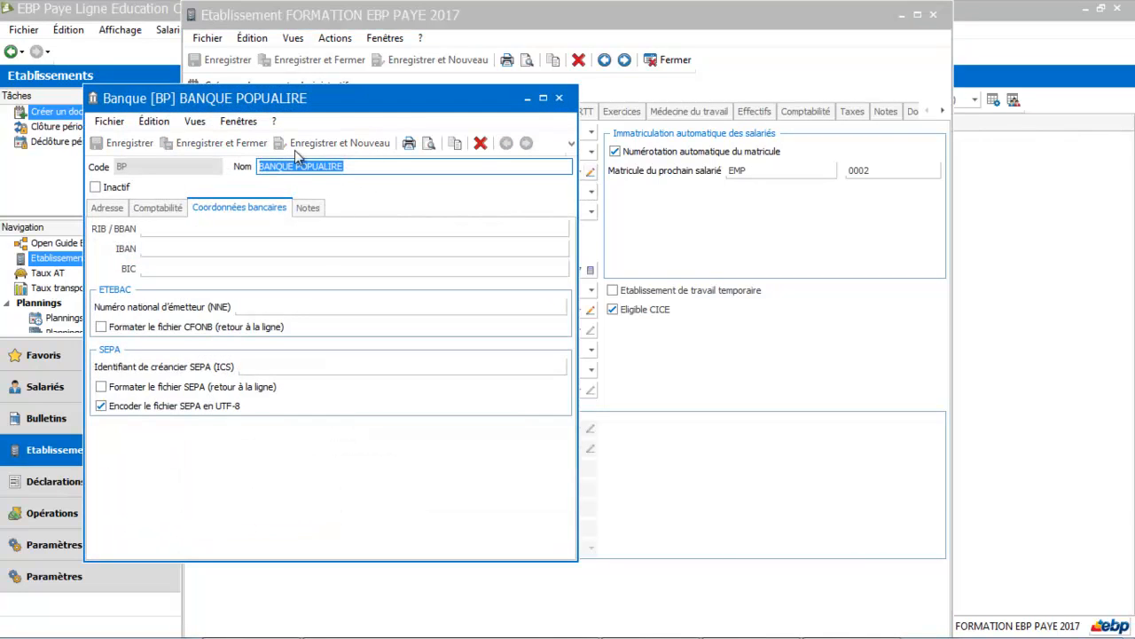
left_click(163, 209)
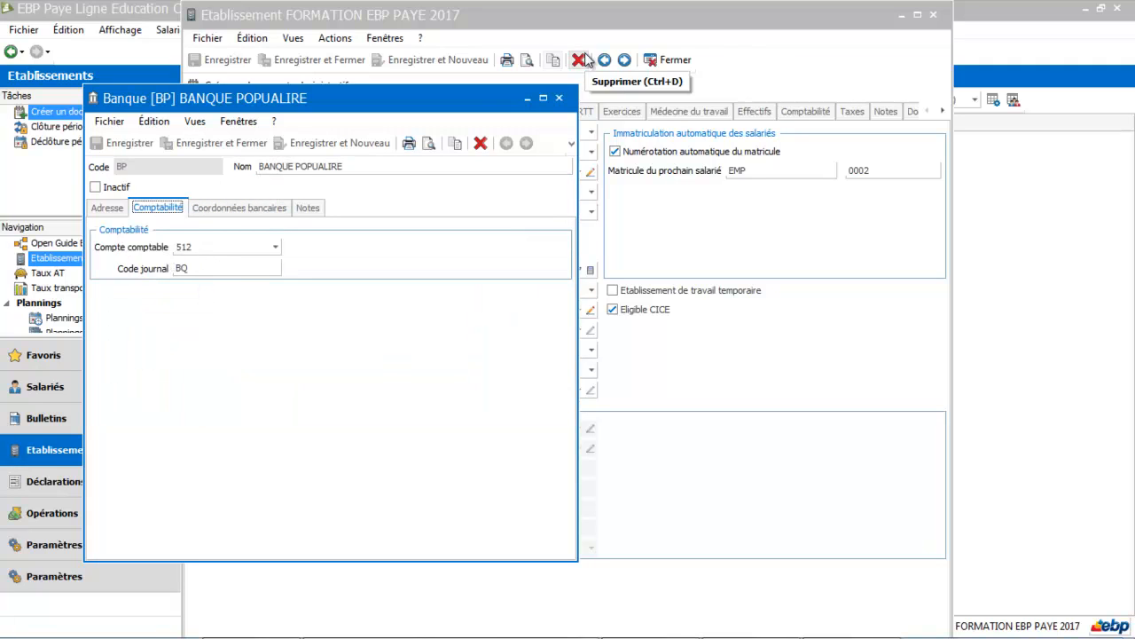
left_click(561, 99)
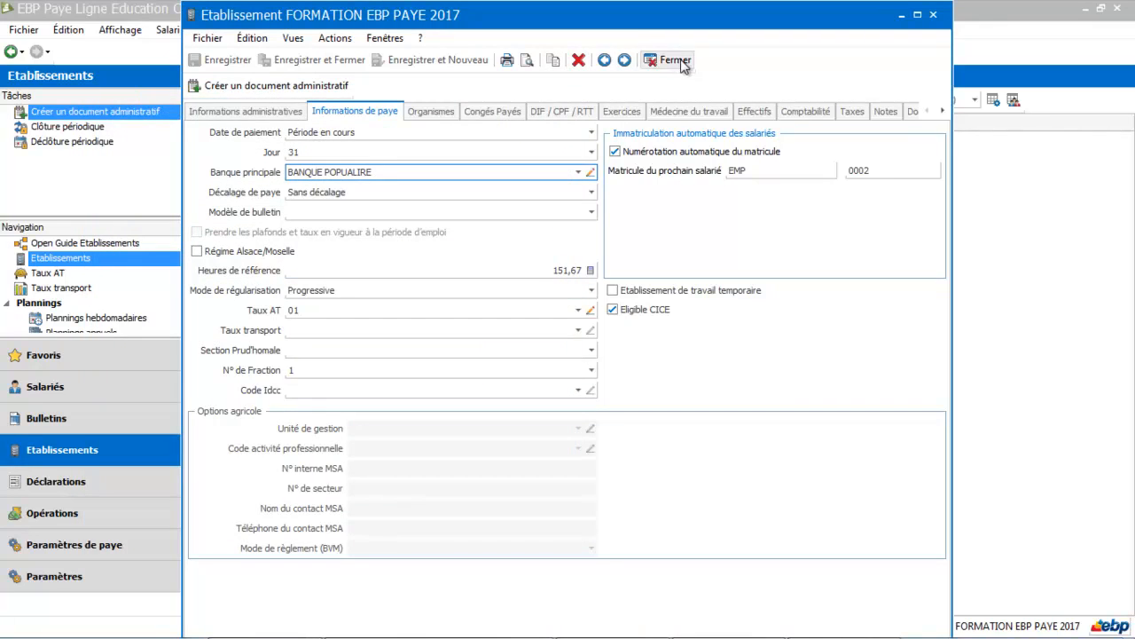
left_click(671, 62)
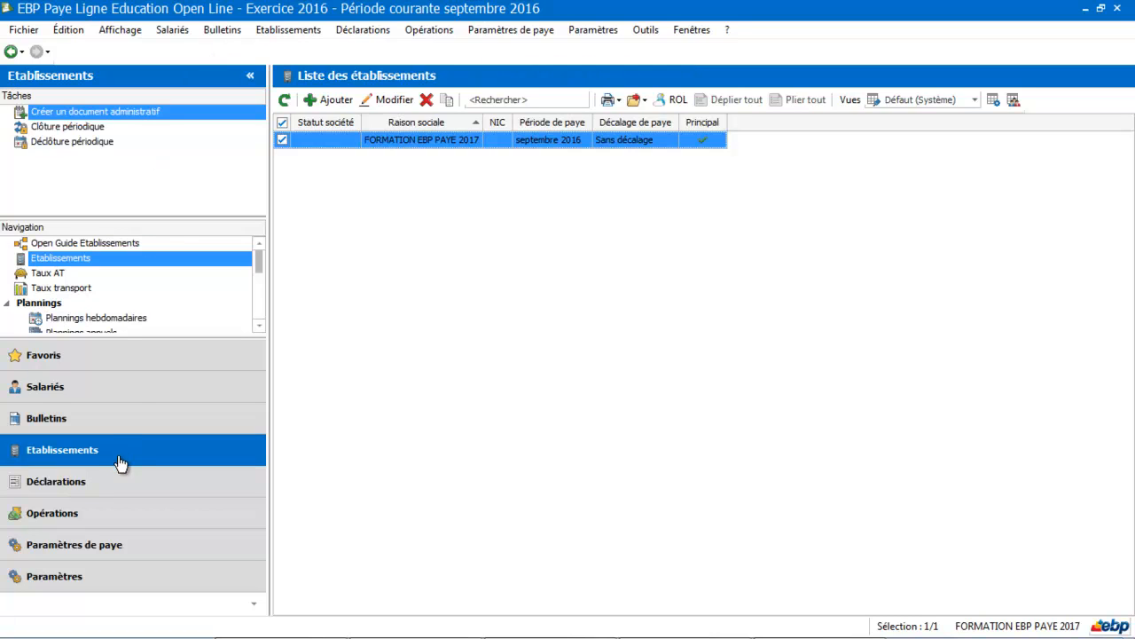
Step: Validate the draft payslip for September 2016 and list all payslips
left_click(107, 428)
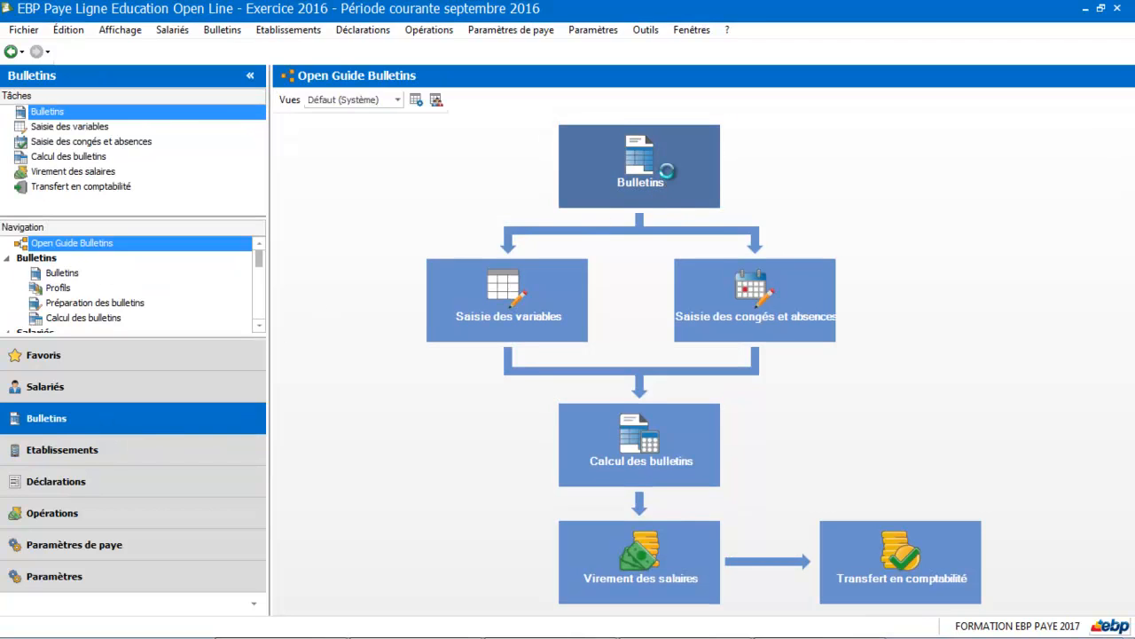
left_click(665, 171)
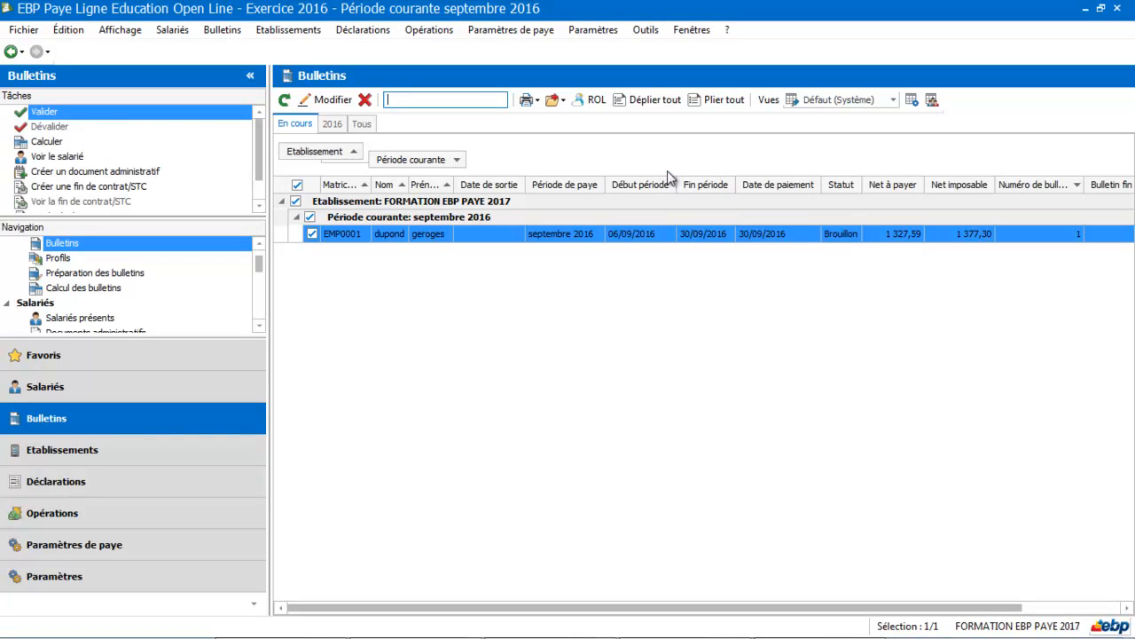
left_click(45, 113)
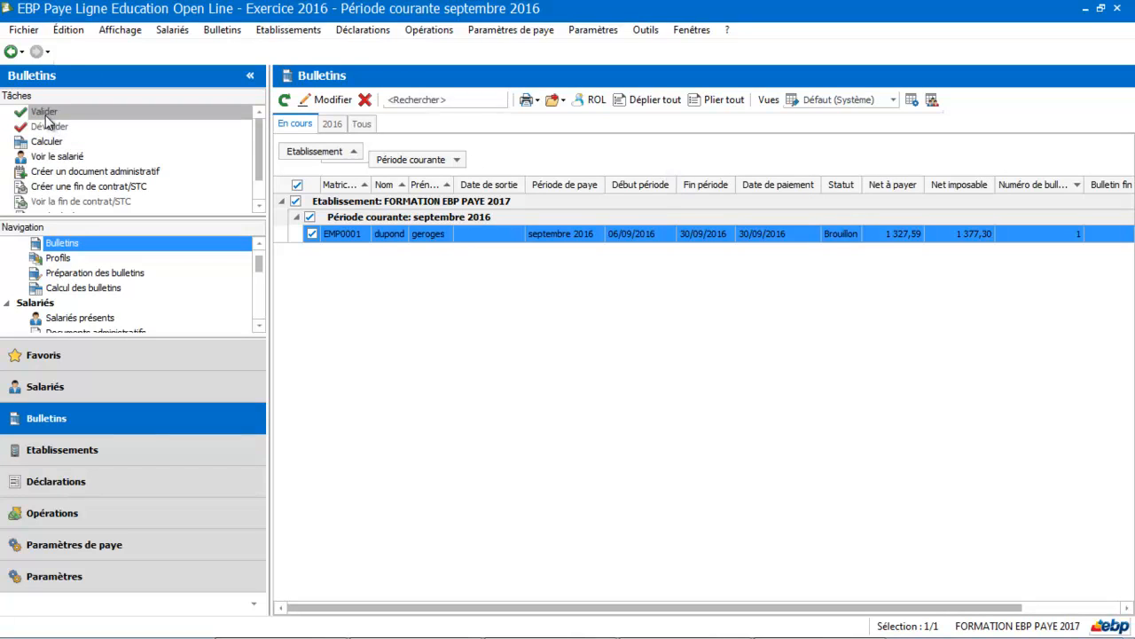
left_click(628, 367)
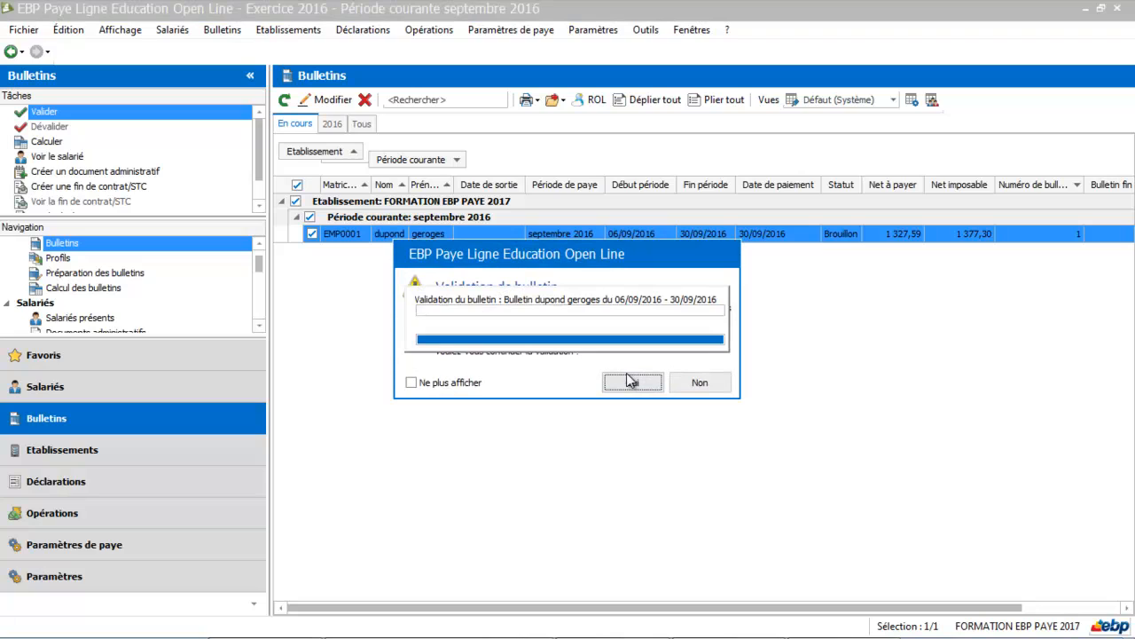
left_click(628, 380)
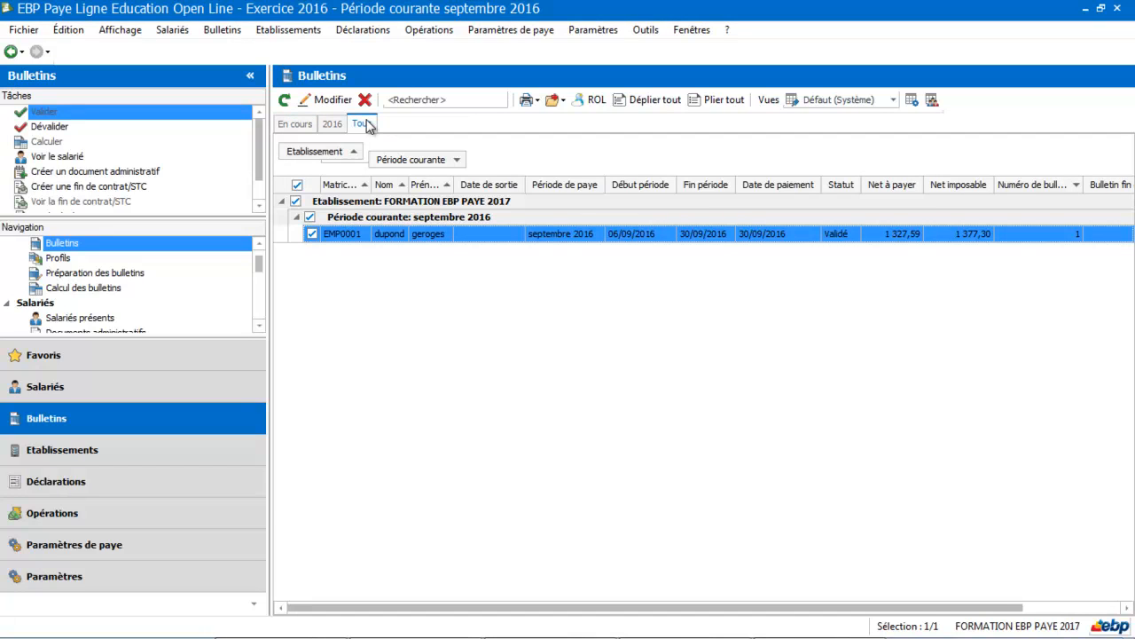
left_click(361, 123)
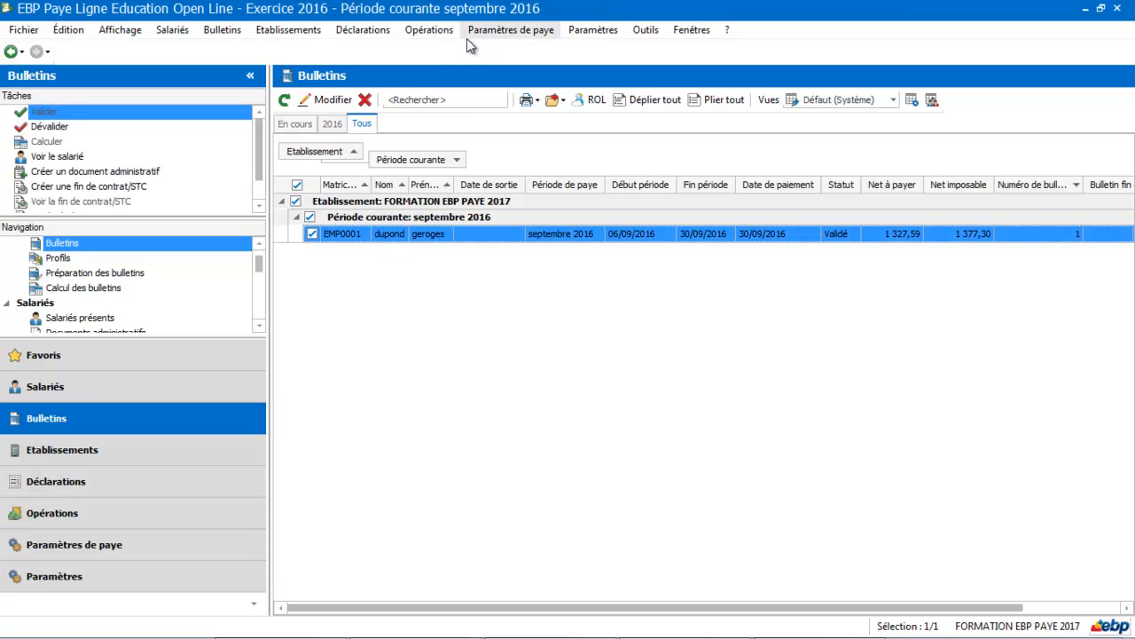
Step: Start an accounting transfer for September 2016, adding Règlements des salaires and Provisions pour congés payés (Mensuelles) to the data to post
left_click(432, 31)
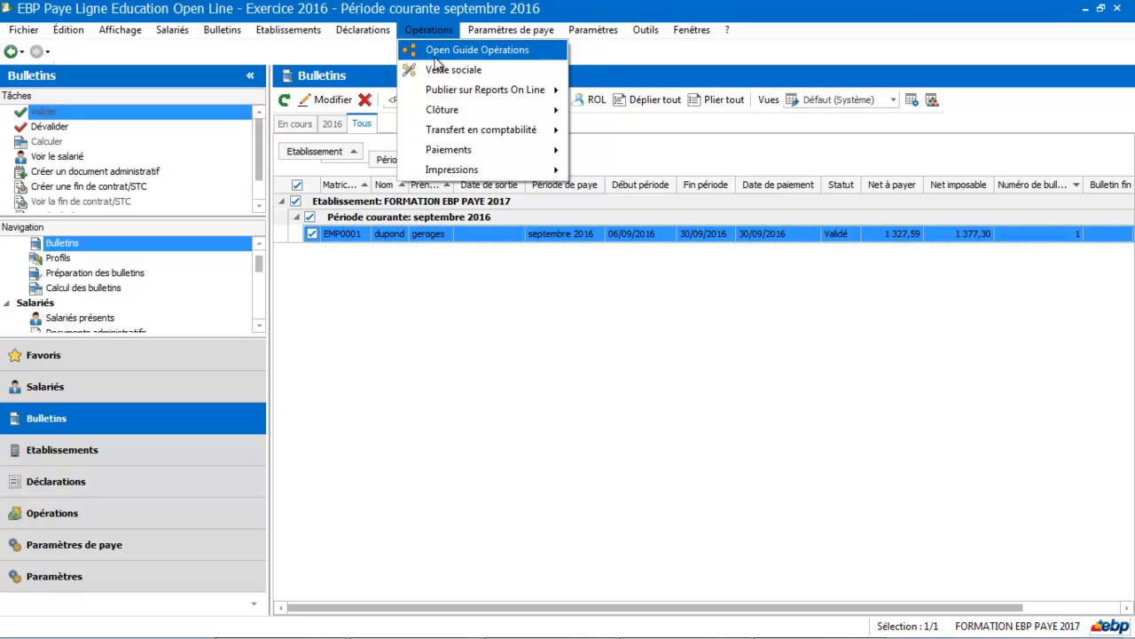
mouse_move(442, 135)
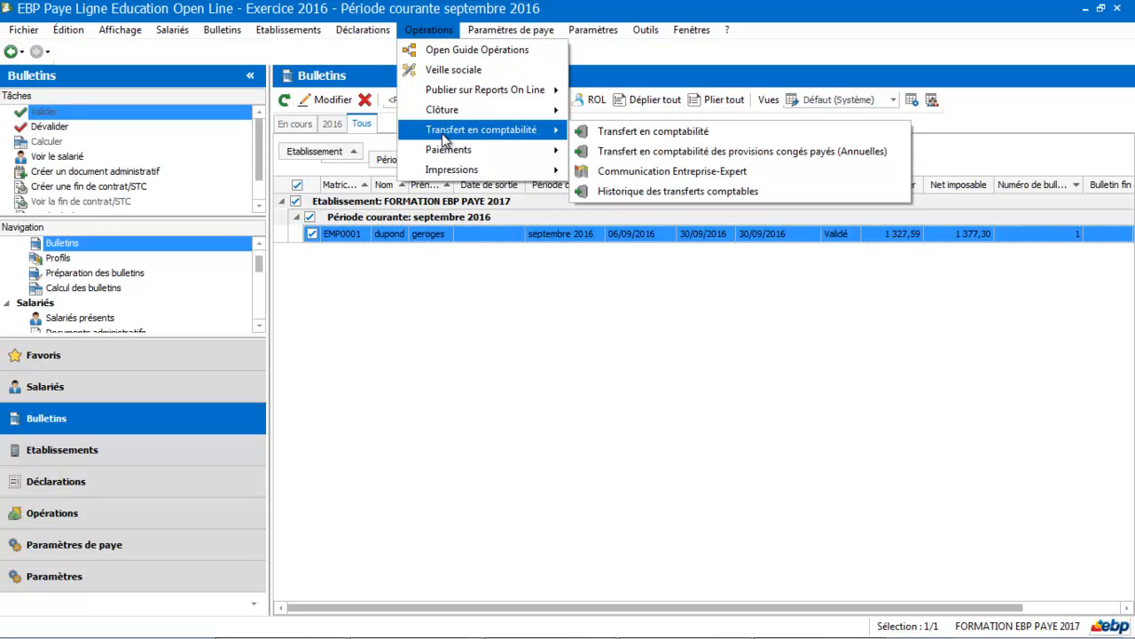
left_click(641, 133)
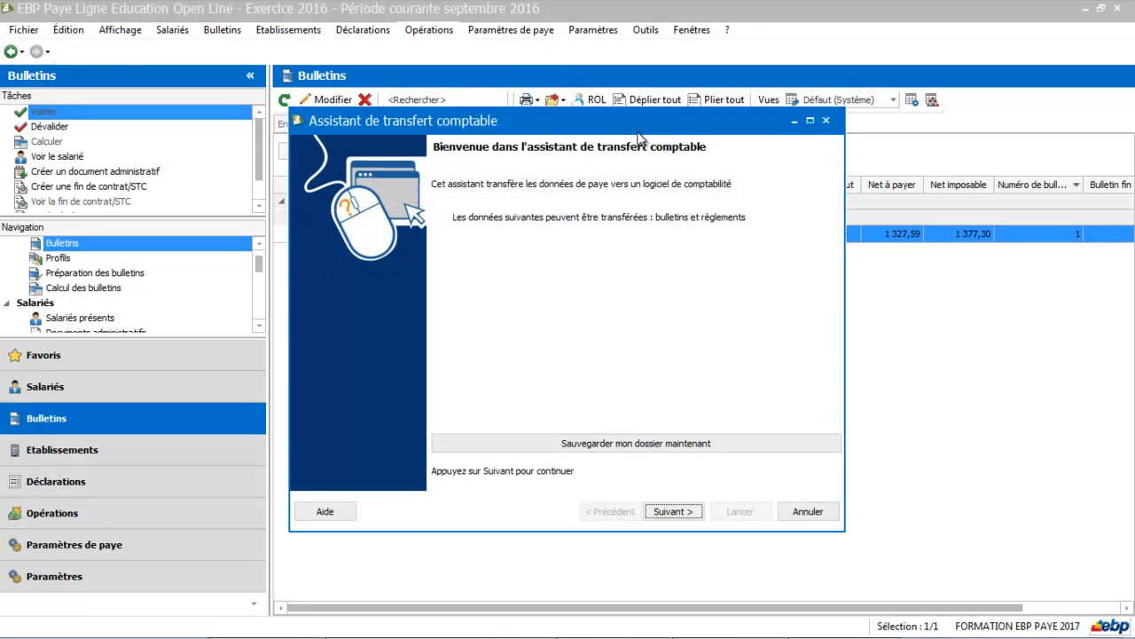
left_click(681, 518)
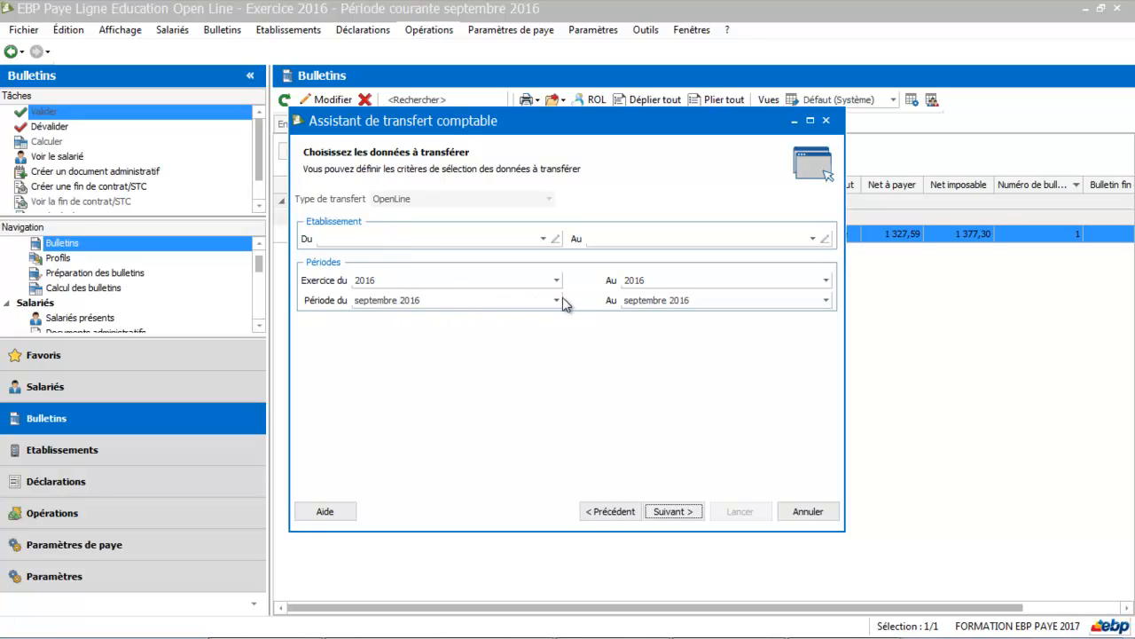
left_click(680, 512)
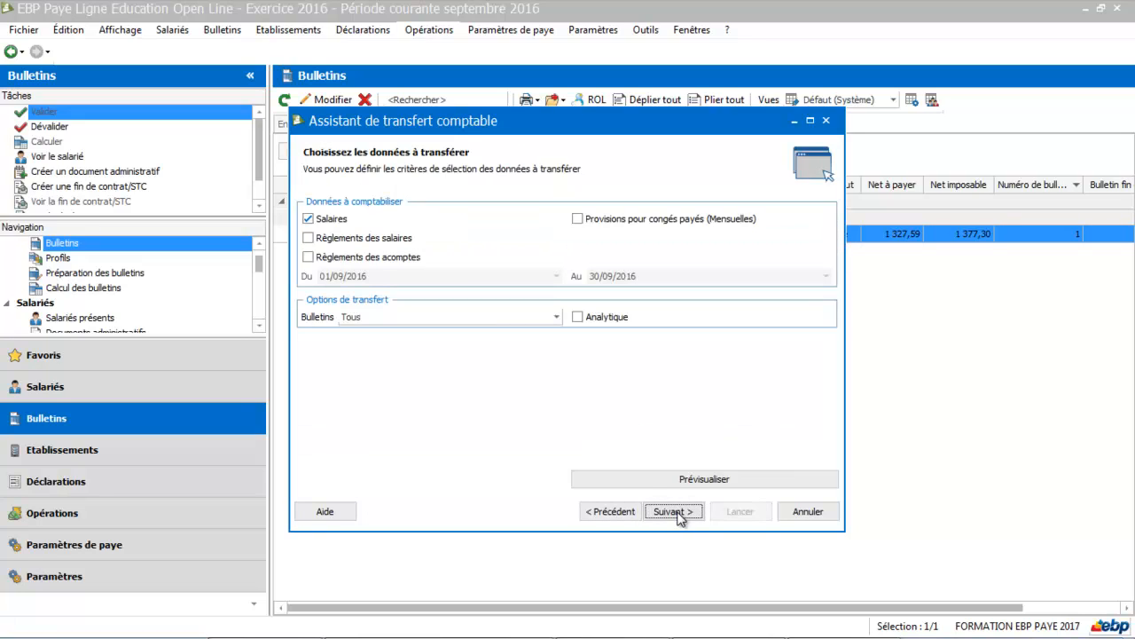
left_click(309, 238)
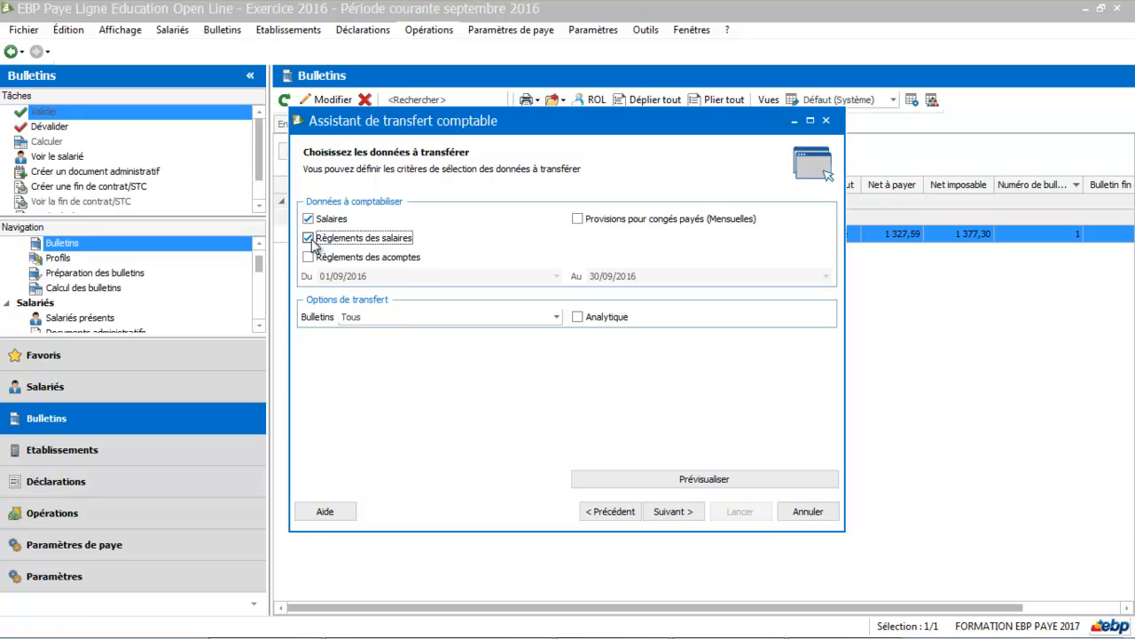
left_click(601, 219)
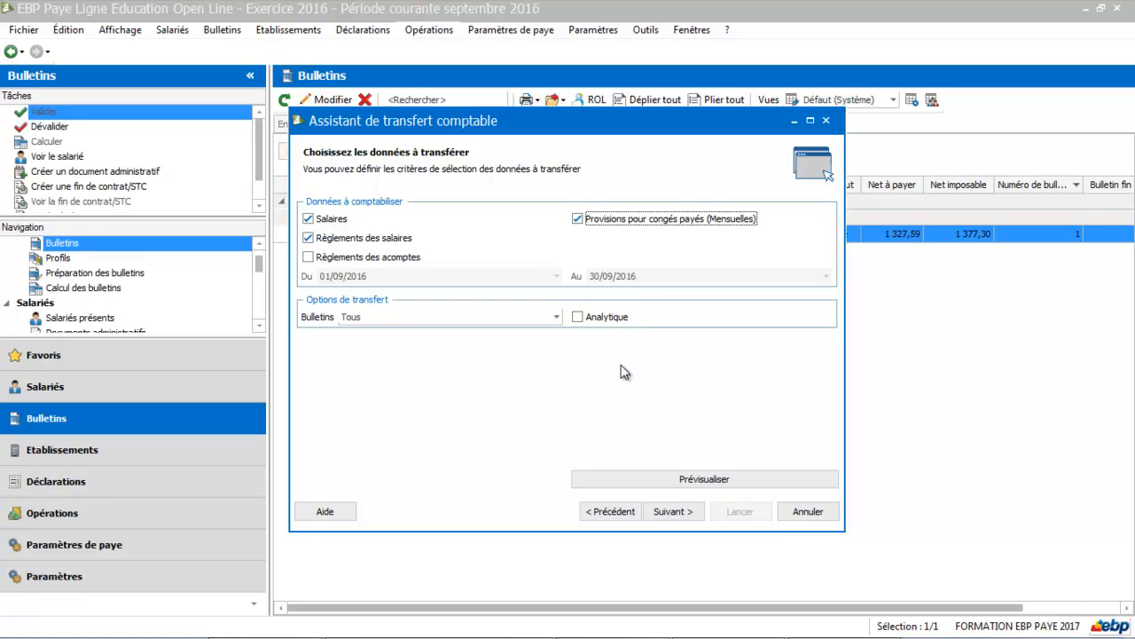
Step: Restrict the accounting transfer to validated payslips (Validés), run it, and close the transfer assistant
left_click(556, 318)
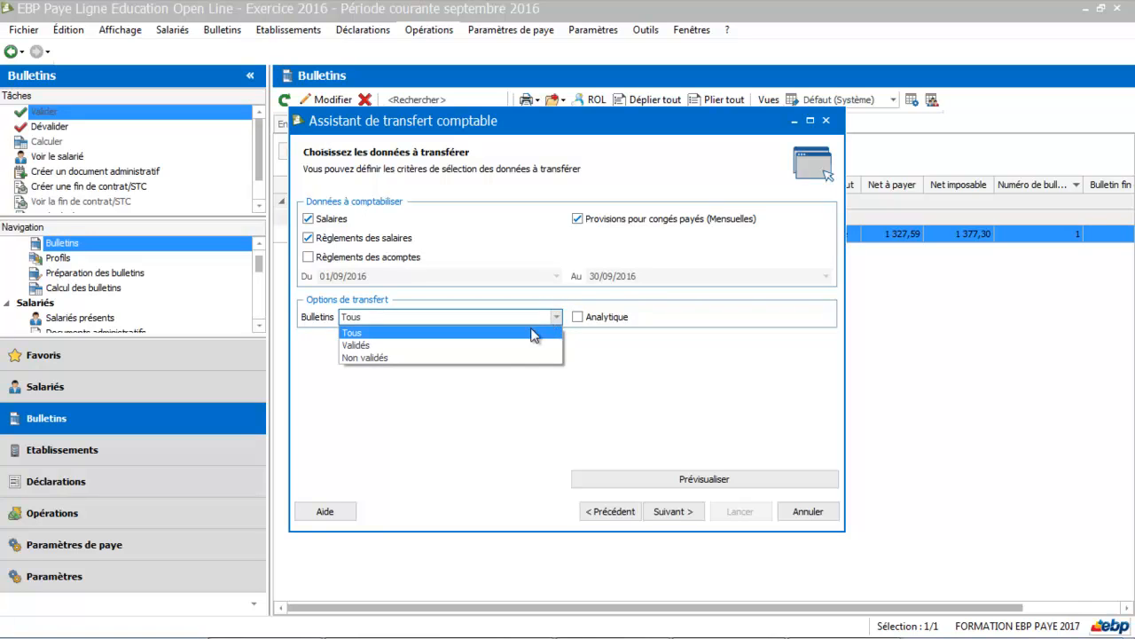
left_click(519, 347)
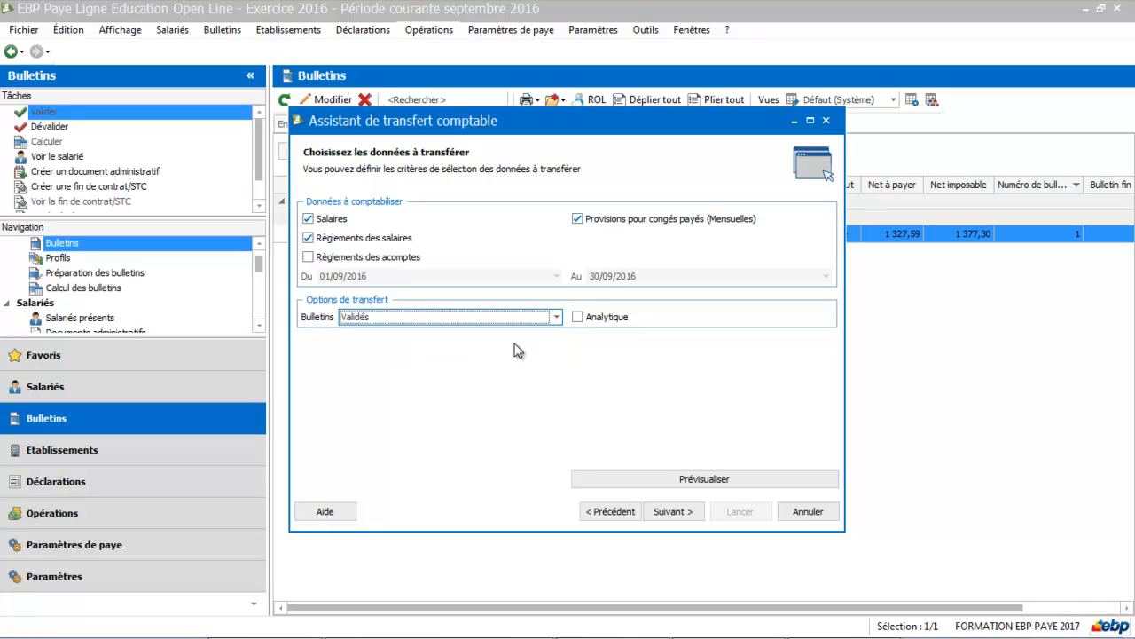
left_click(667, 519)
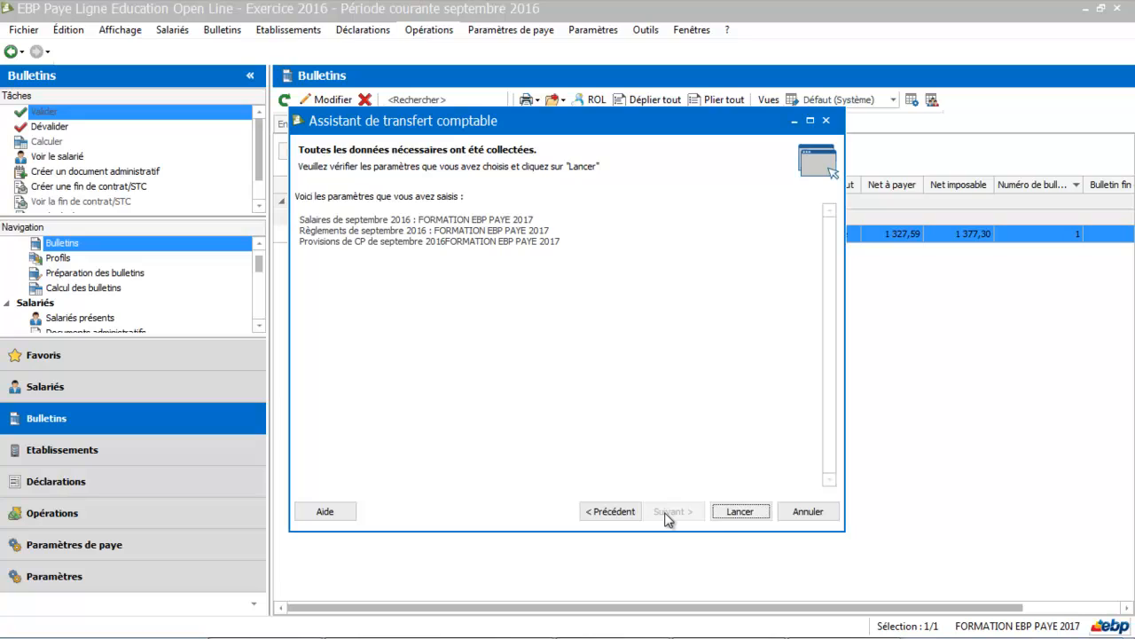
left_click(736, 515)
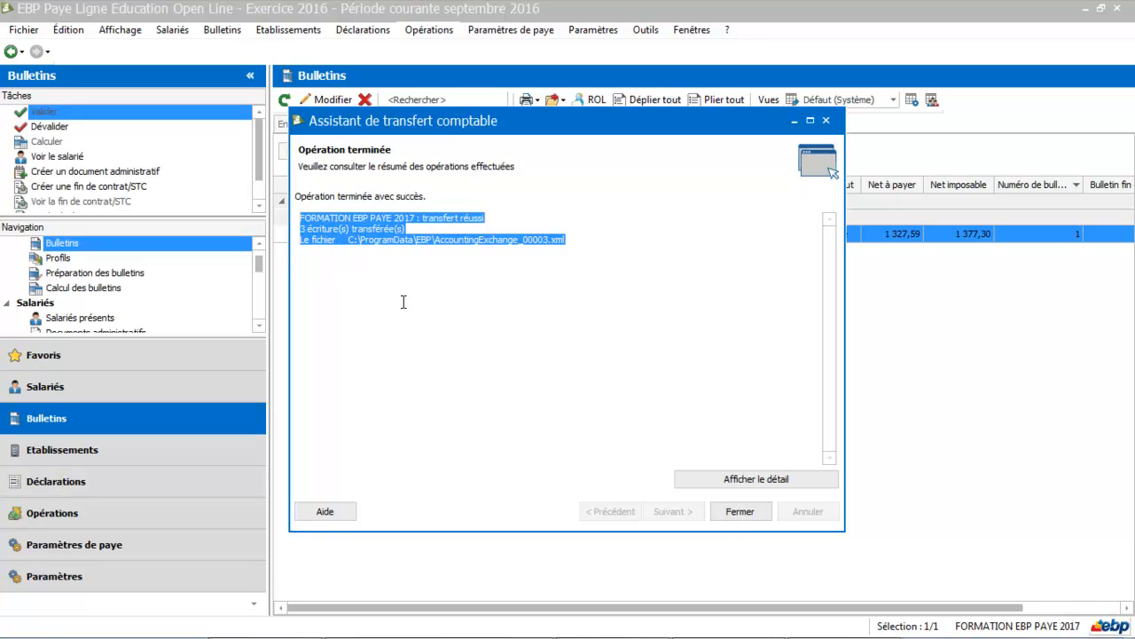
left_click(743, 512)
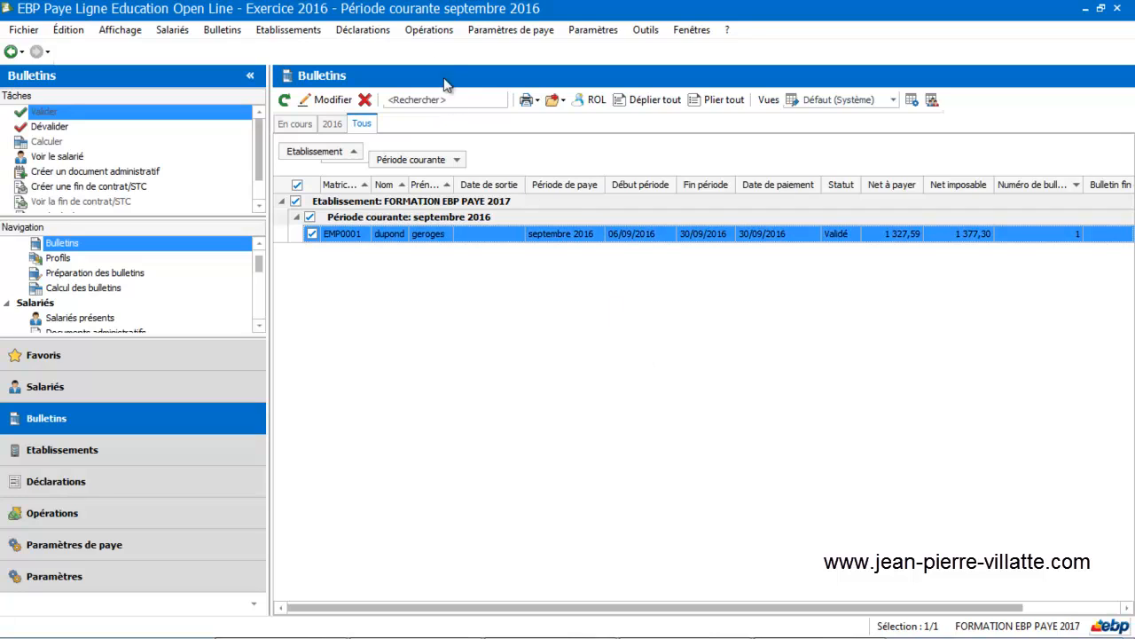
Step: Start a Communication Entreprise-Expert transfer for September 2016, adding Règlements des salaires and Provisions pour congés payés (Mensuelles), with Bulletins set to Validés
left_click(423, 32)
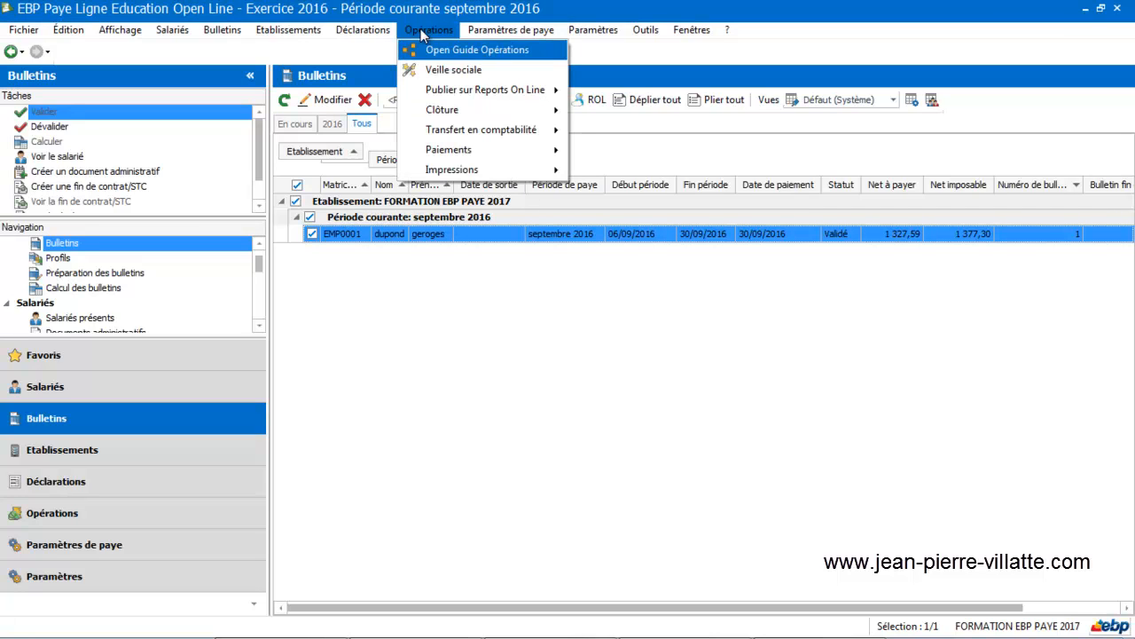
mouse_move(448, 133)
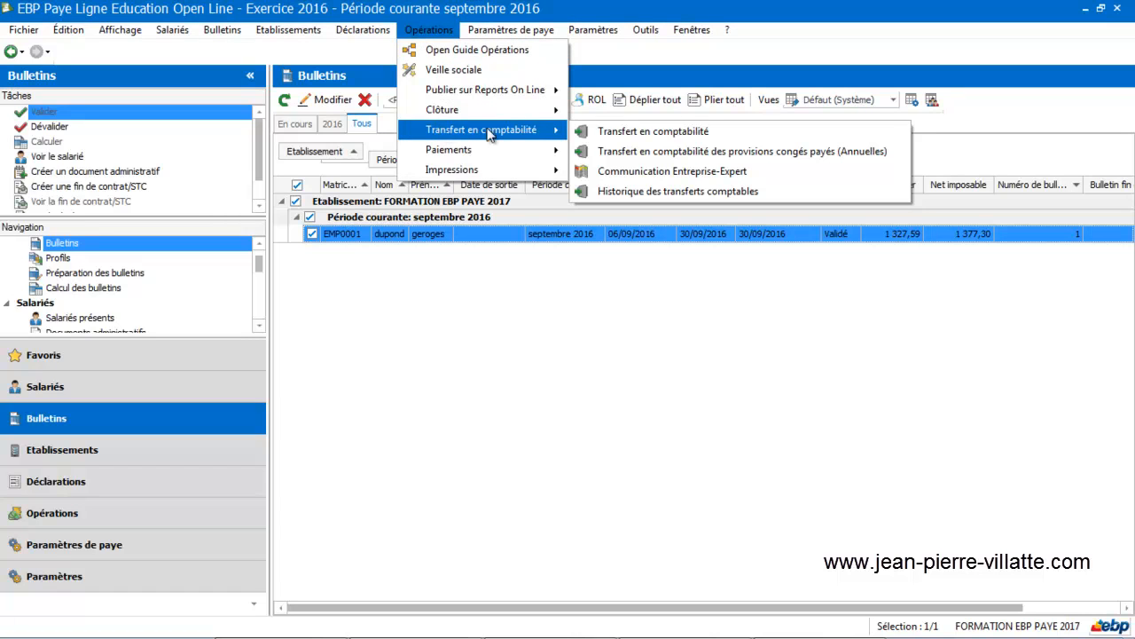
left_click(612, 176)
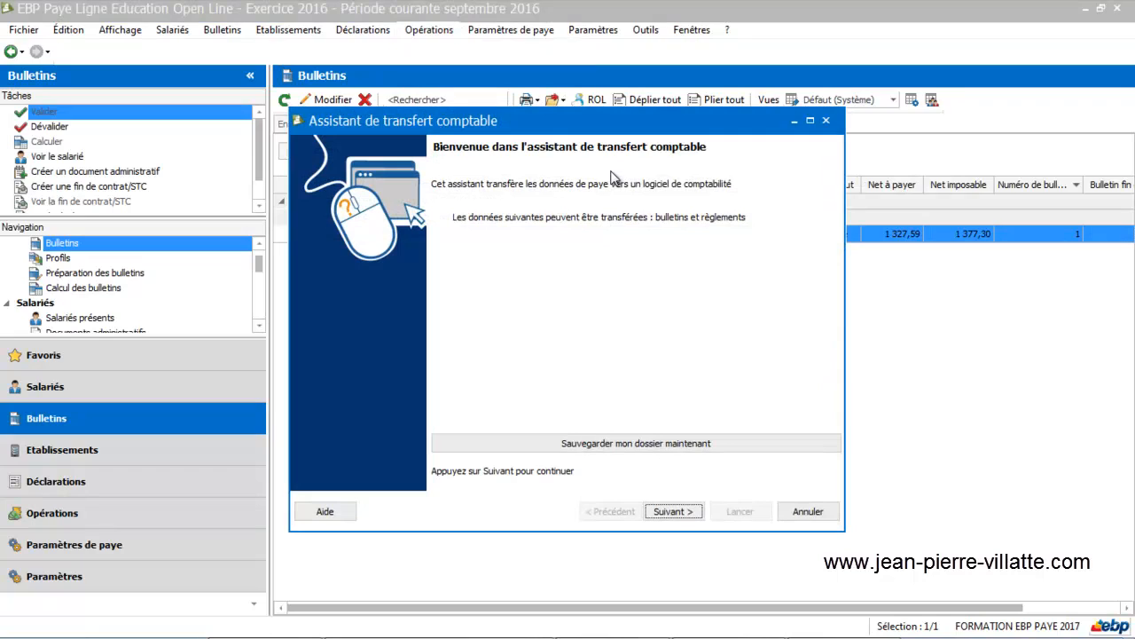
left_click(668, 513)
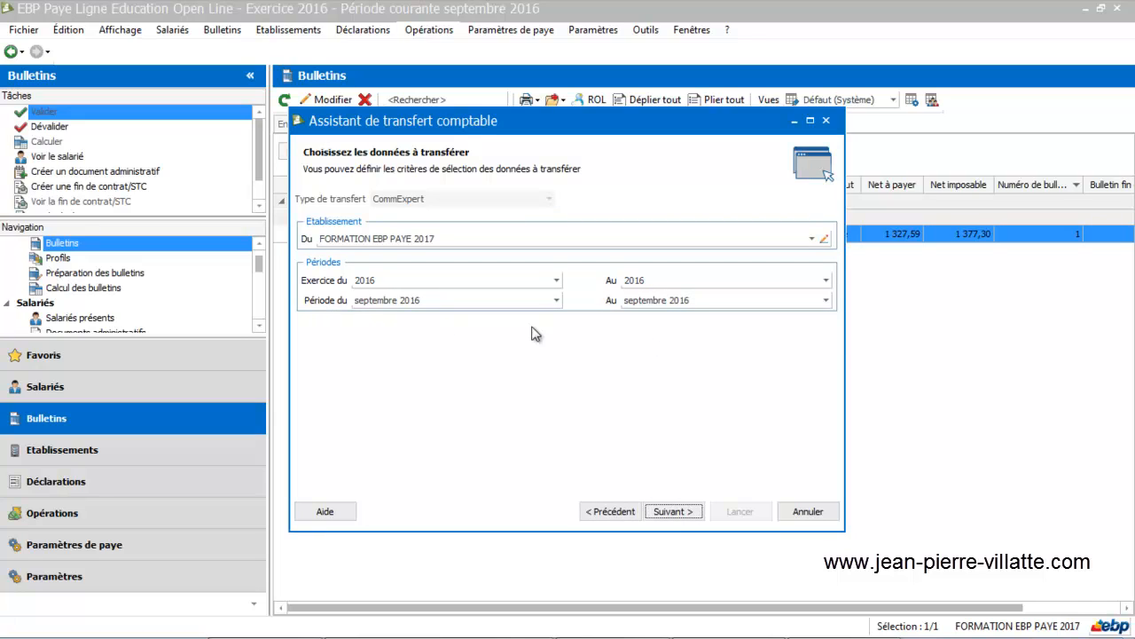
left_click(681, 517)
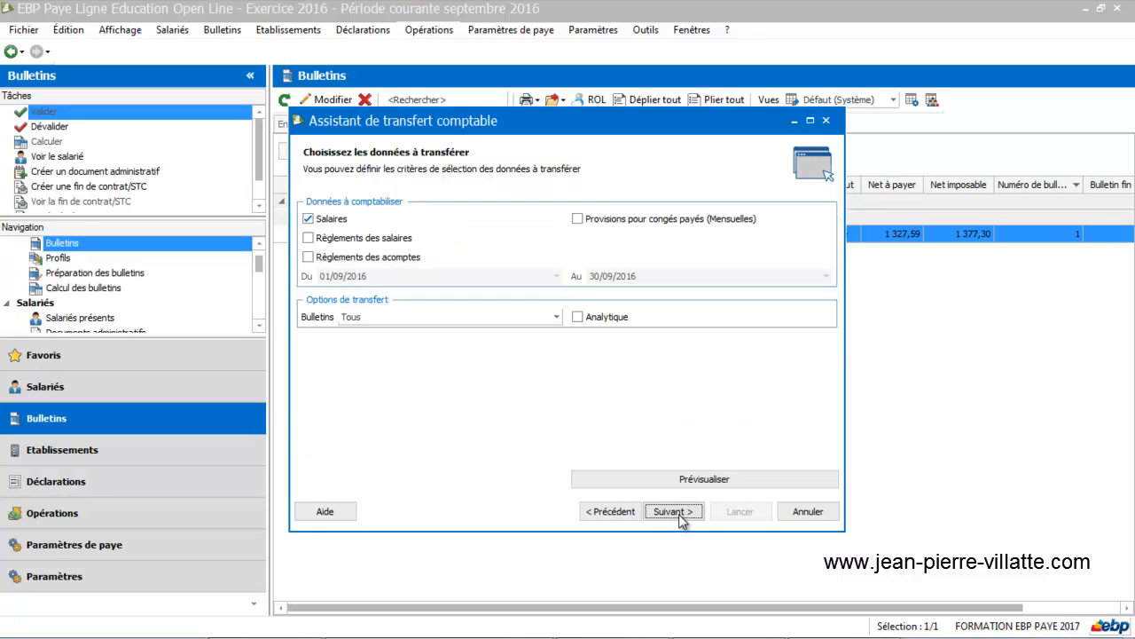
left_click(380, 239)
left_click(578, 221)
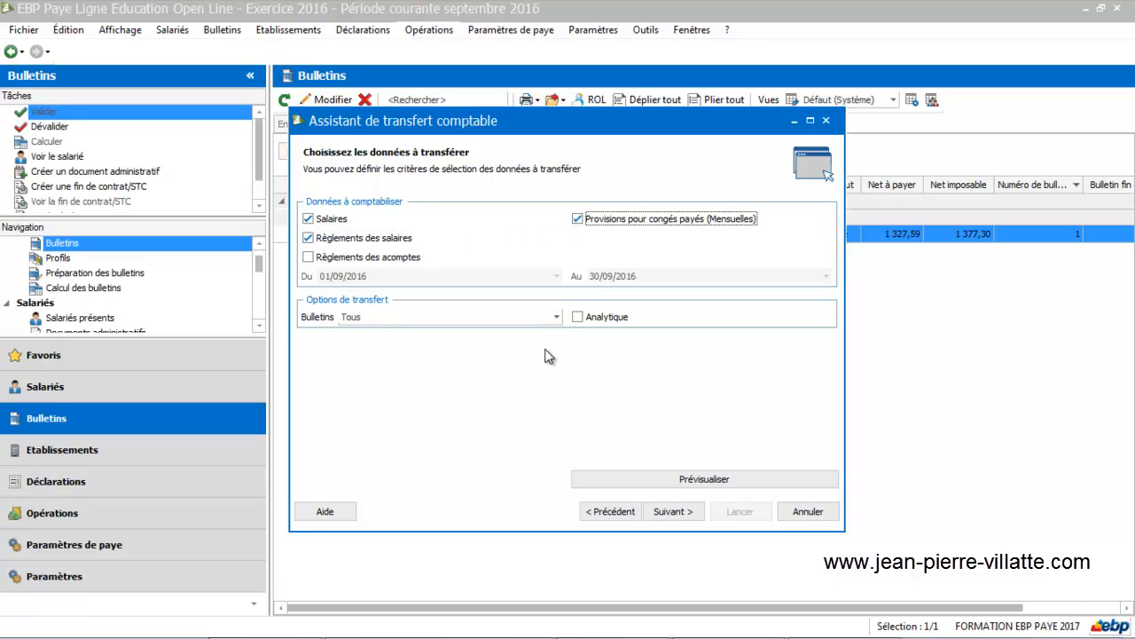
left_click(556, 322)
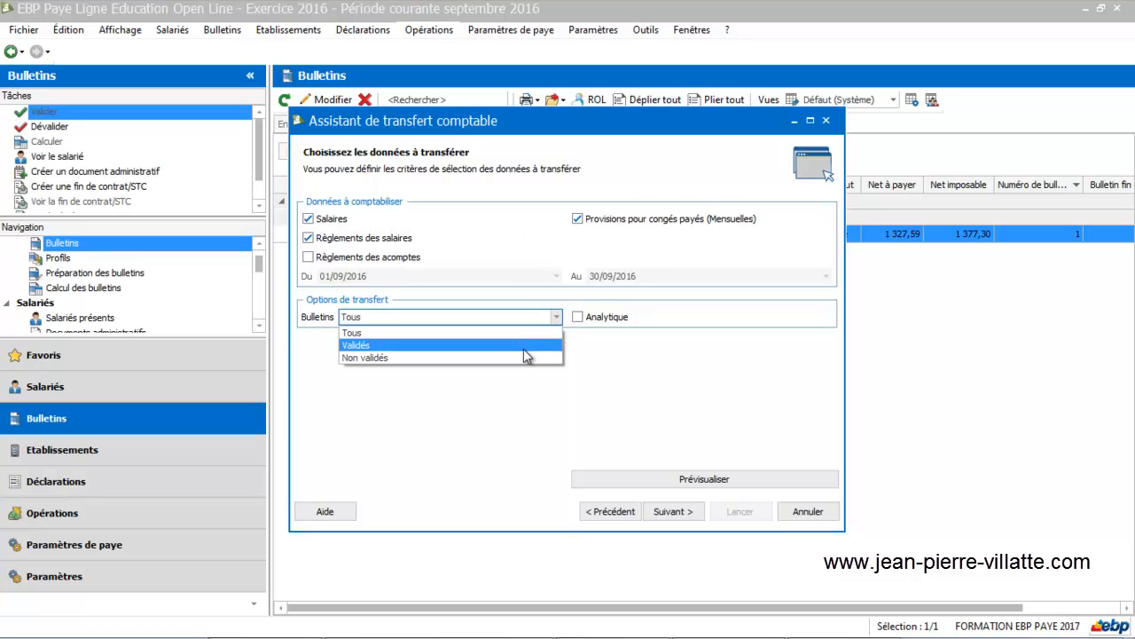
left_click(525, 347)
Step: Preview the entries to transfer and examine the BQ and OD journal postings at a readable size
left_click(706, 481)
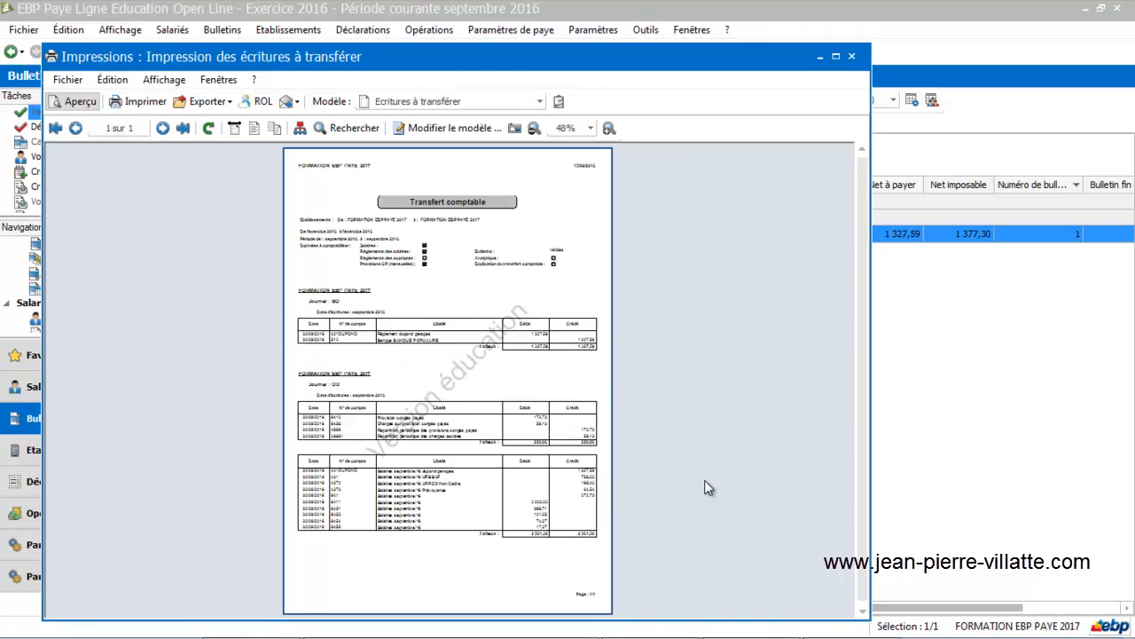
left_click(836, 56)
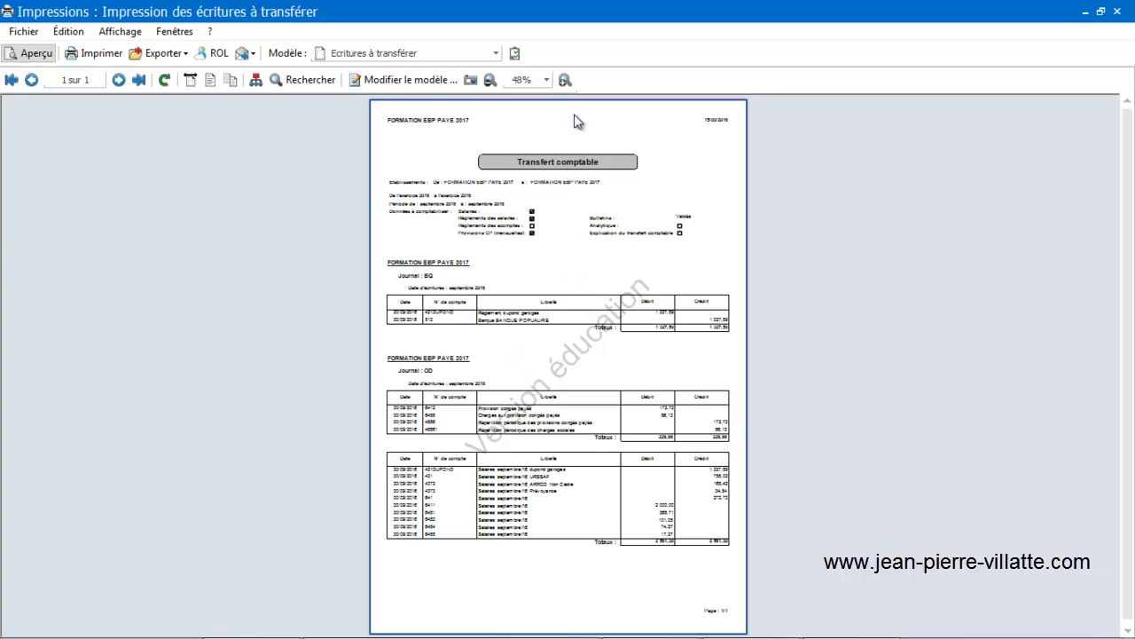
left_click(564, 80)
left_click(564, 80)
left_click(564, 80)
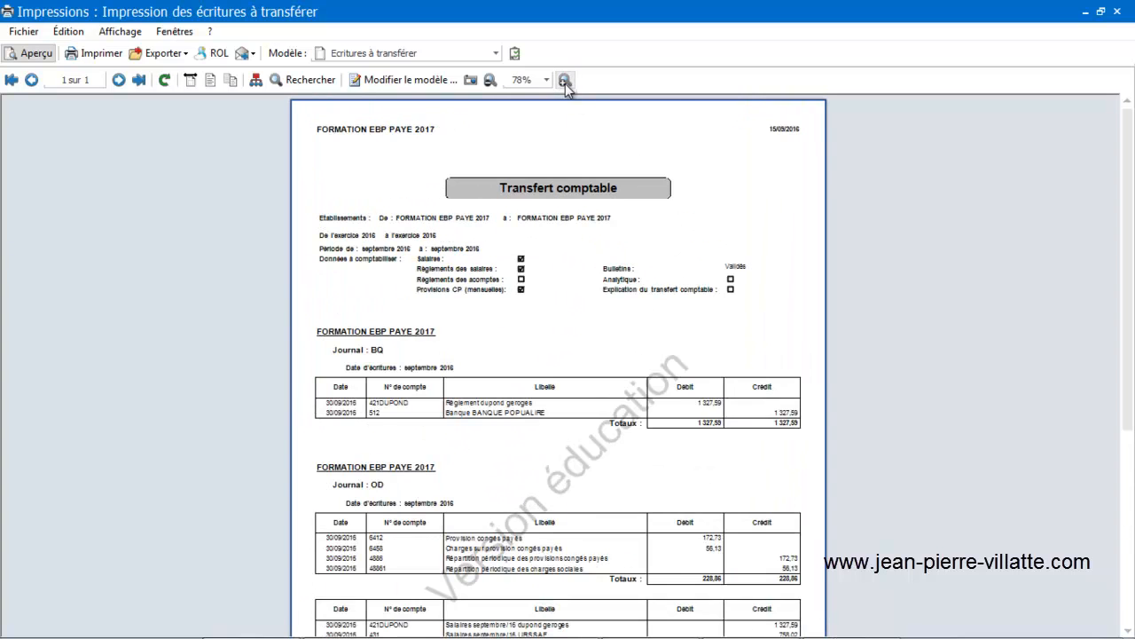
left_click(564, 80)
left_click_drag(1128, 195, 1131, 346)
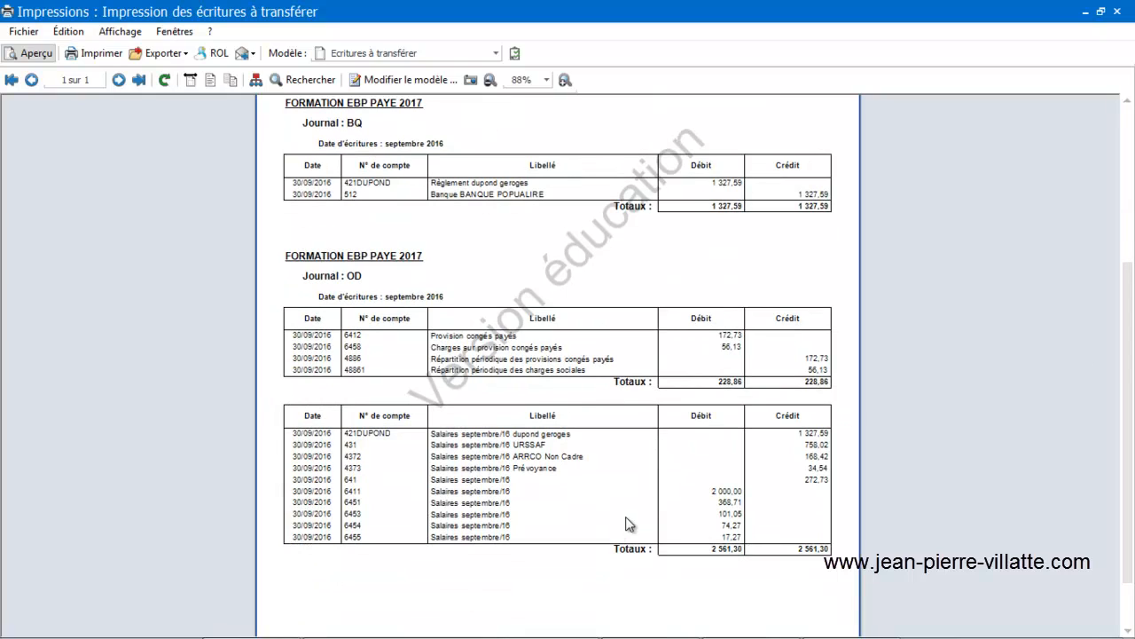
left_click(1117, 12)
Step: Run the Communication Entreprise-Expert transfer and proceed to the new exchange setup
left_click(672, 511)
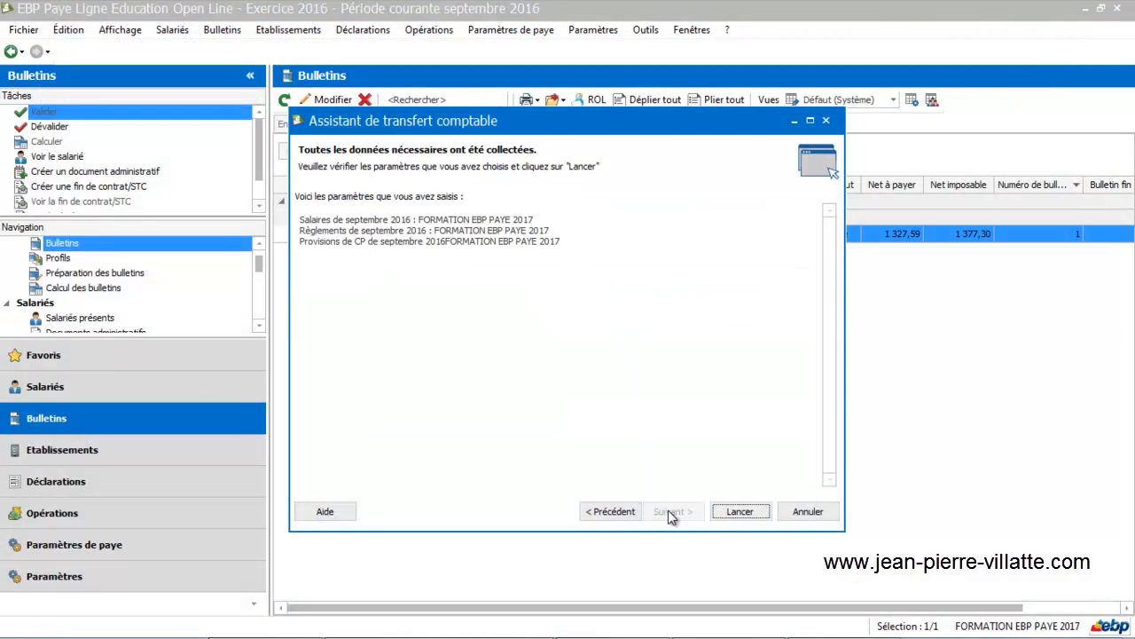
left_click(742, 513)
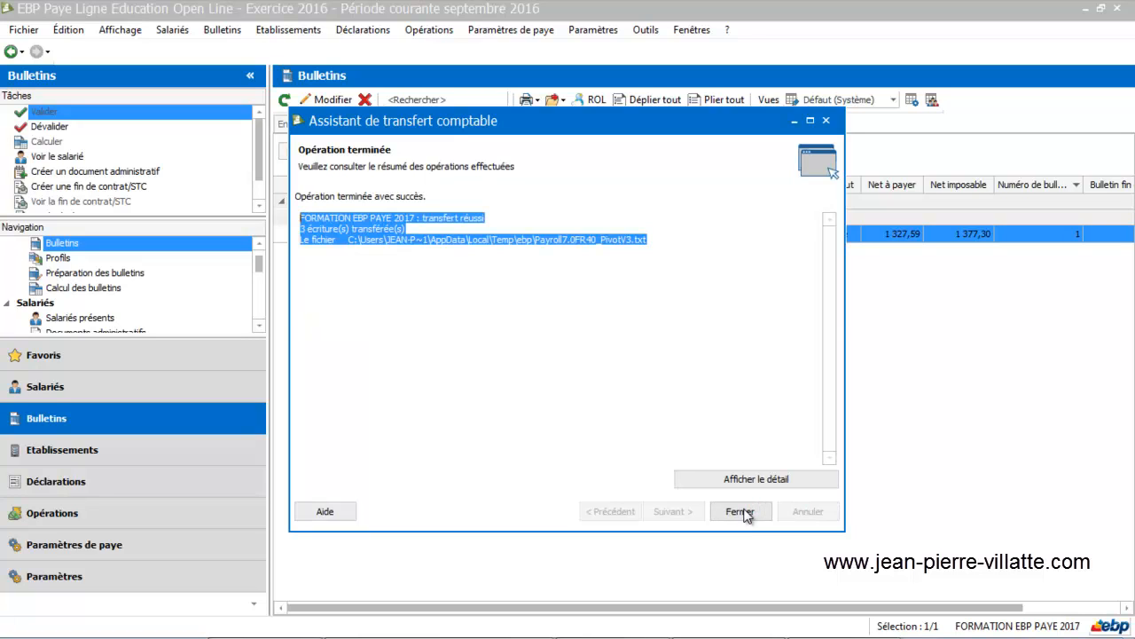
left_click(739, 512)
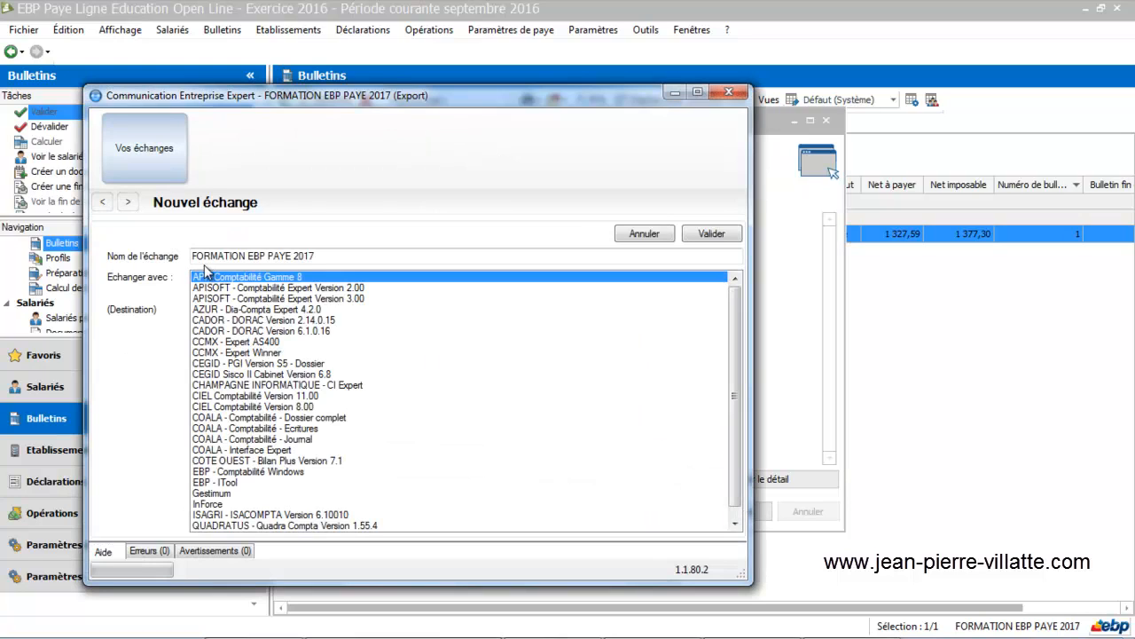
Step: Create the FORMATION EBP PAYE 2017 exchange with CEGID Sisco II Cabinet Version 6.8 and save its exchange parameters
left_click(222, 363)
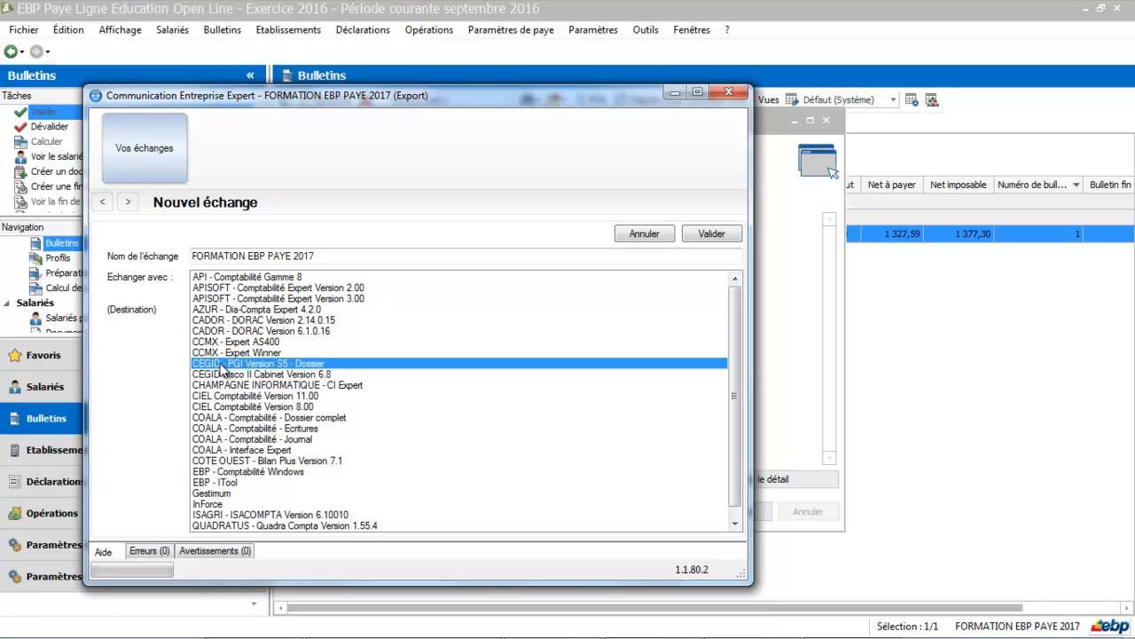
left_click(222, 374)
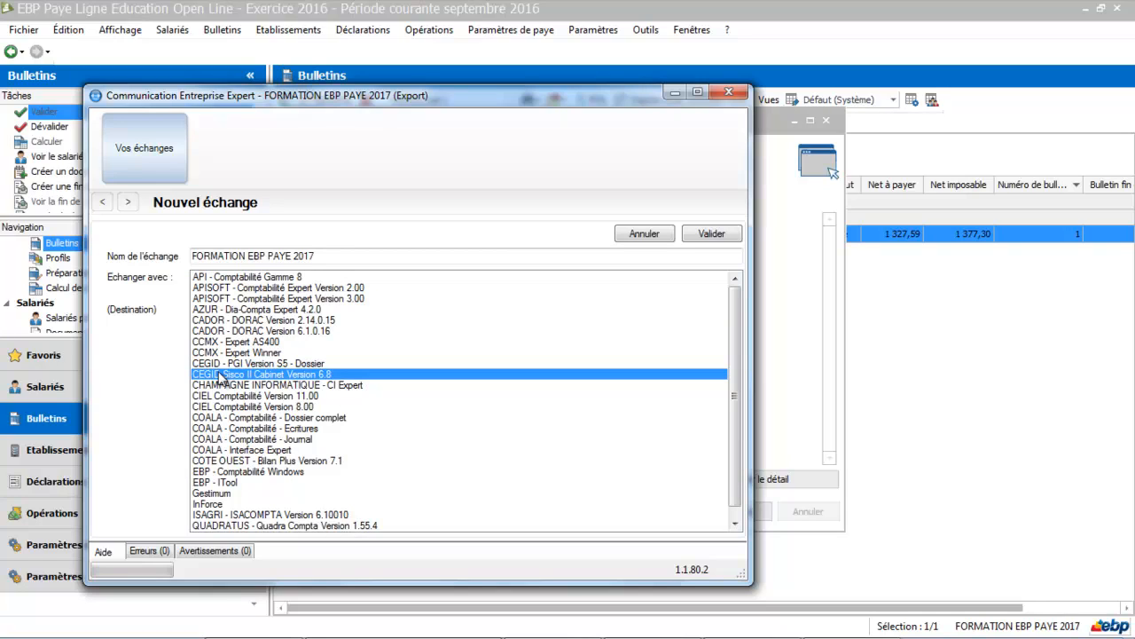
left_click(707, 235)
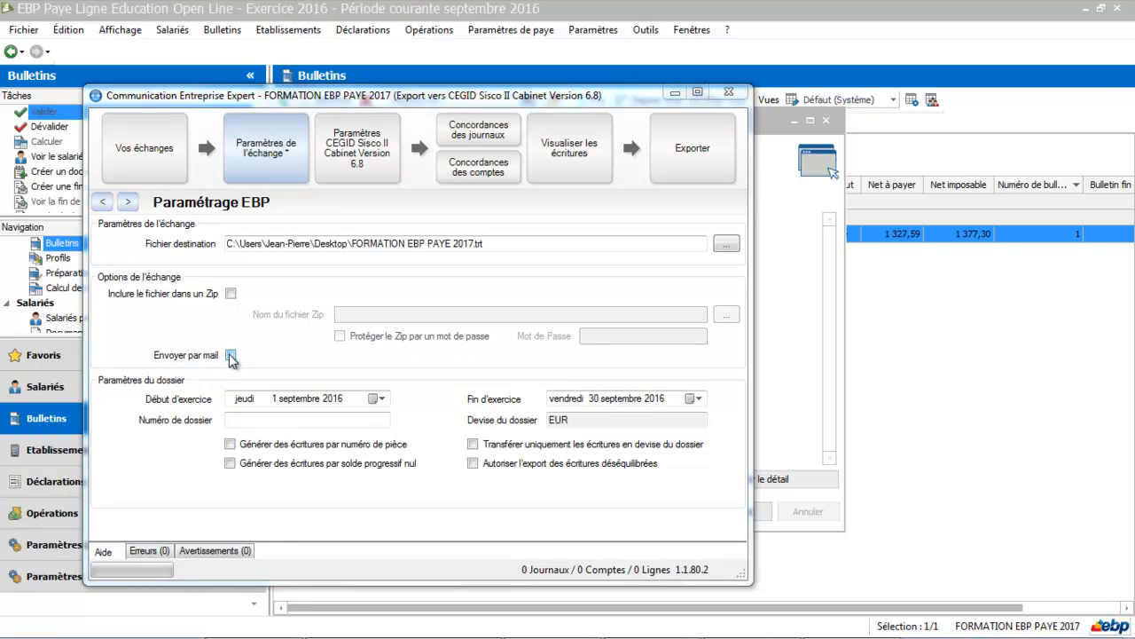
left_click(256, 173)
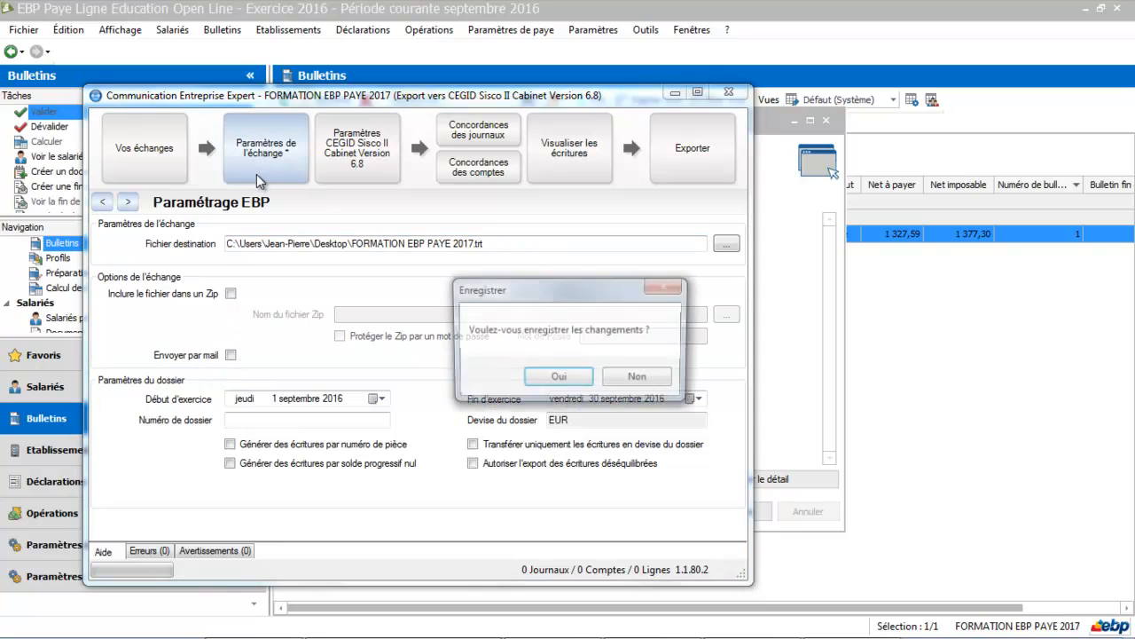
left_click(539, 384)
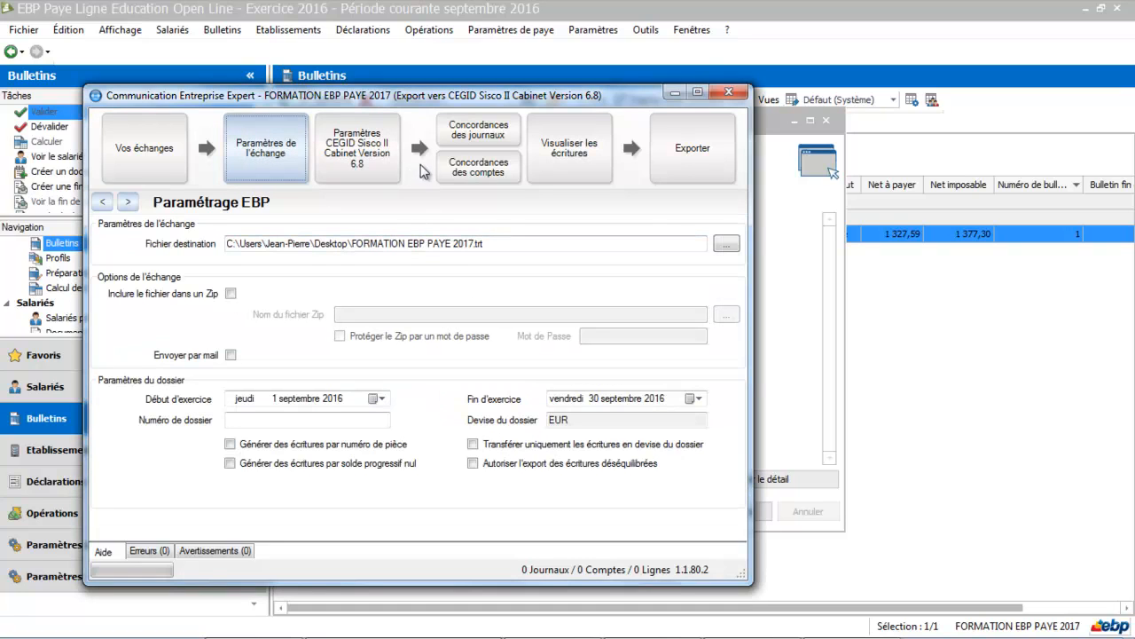
Step: Examine the 09/2016 entry lines of the OD journal in the exchange's entry details
left_click(551, 156)
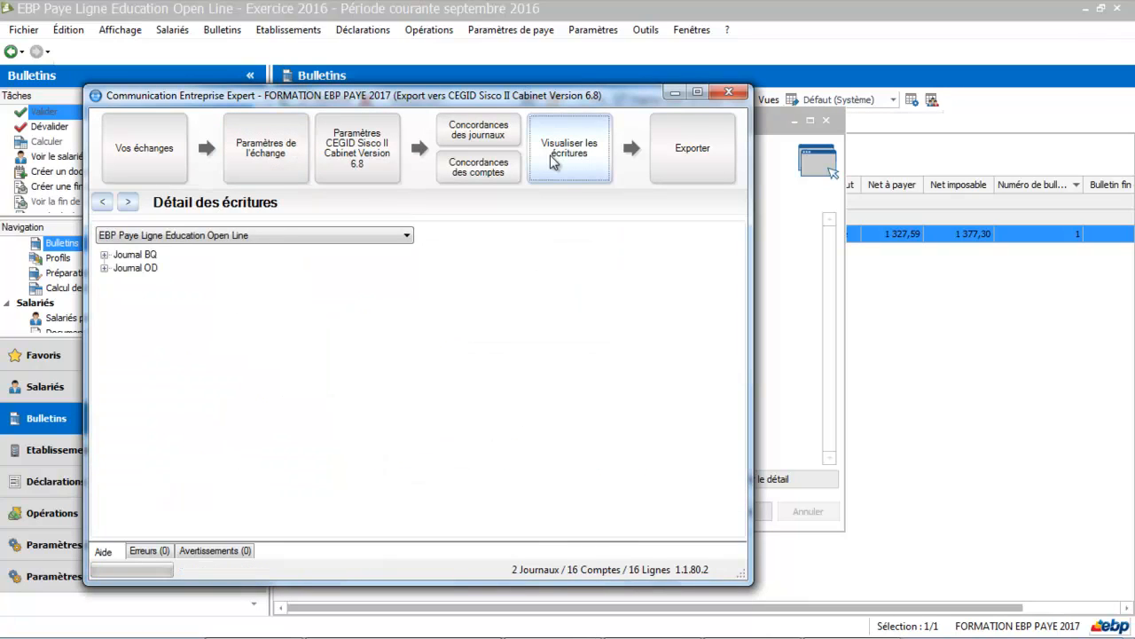
left_click(104, 268)
left_click(120, 281)
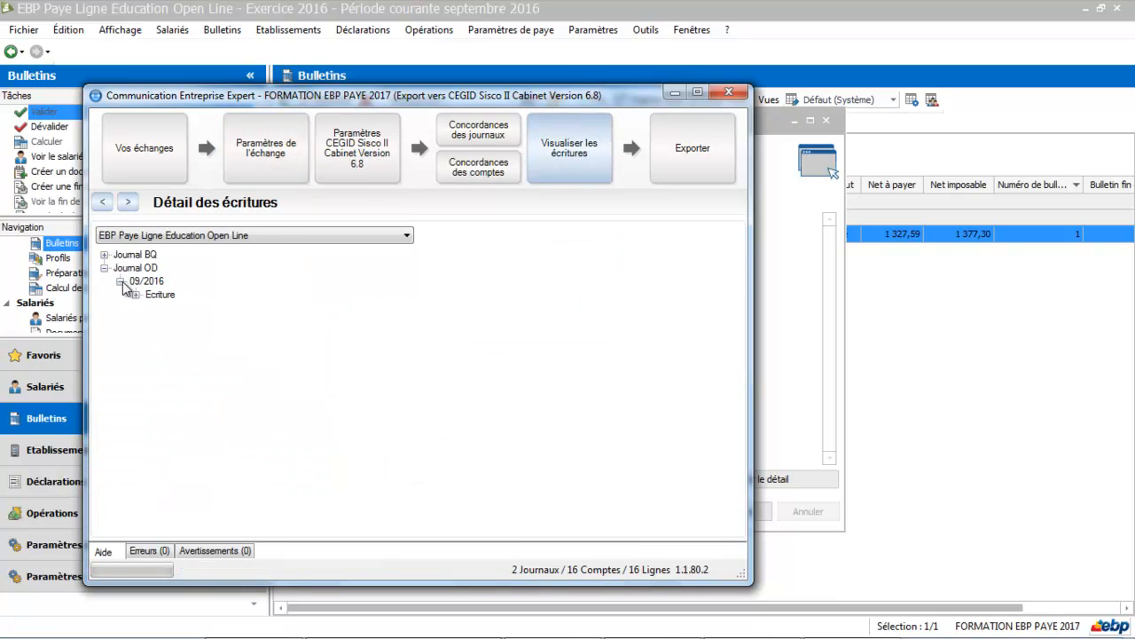
left_click(135, 294)
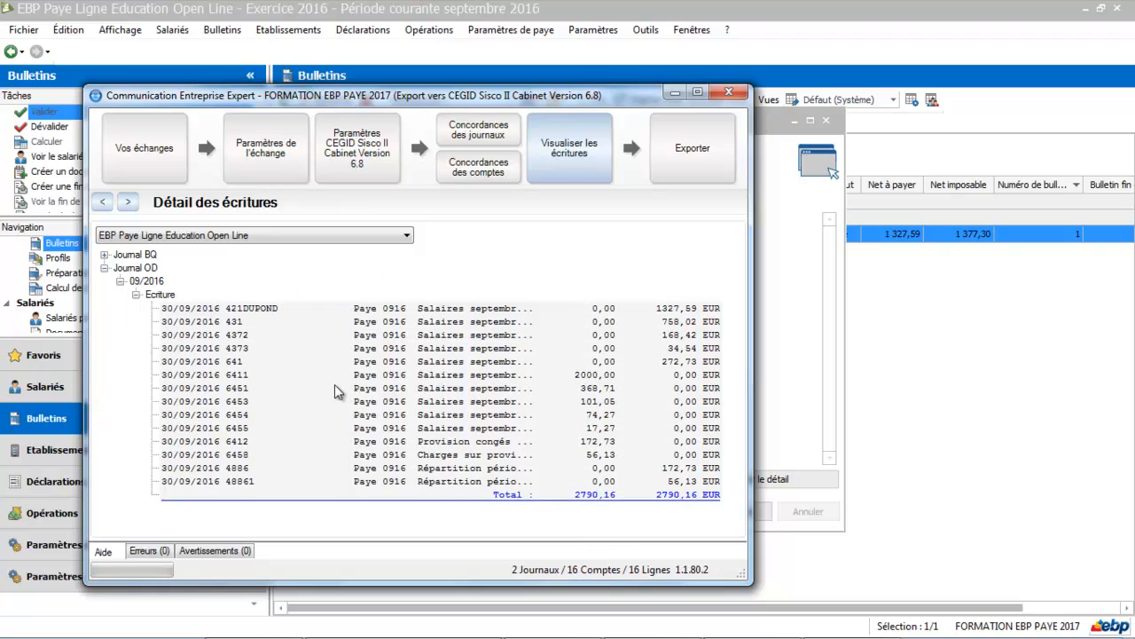
Step: Set the dossier number in the exchange parameters to 1234, save the changes, and proceed to the export
left_click(683, 166)
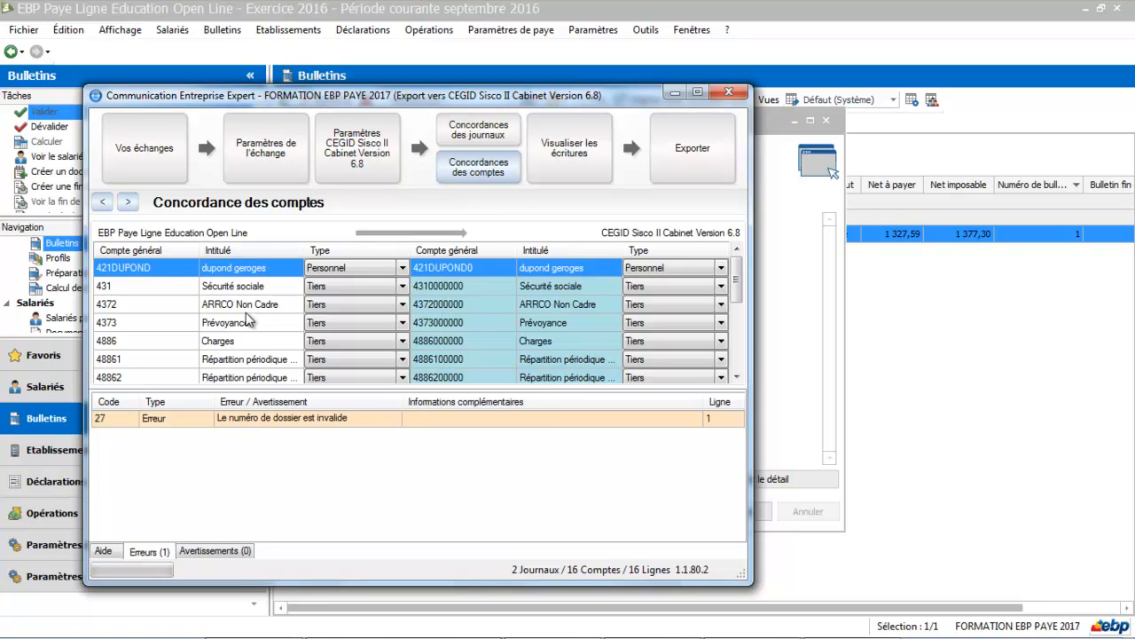
left_click(273, 158)
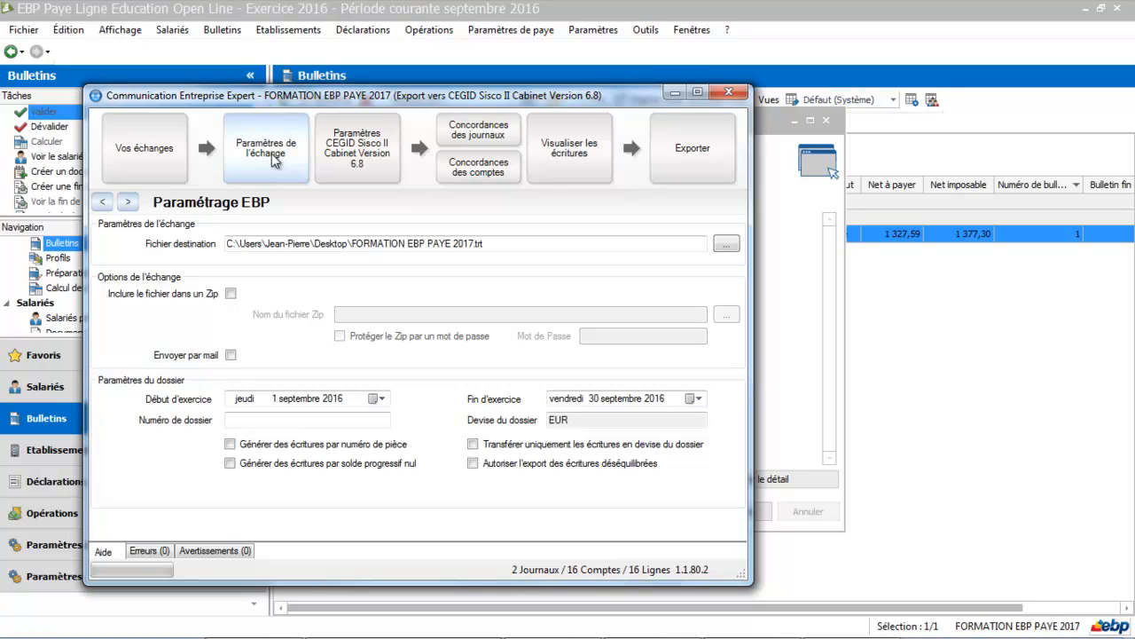
left_click(236, 423)
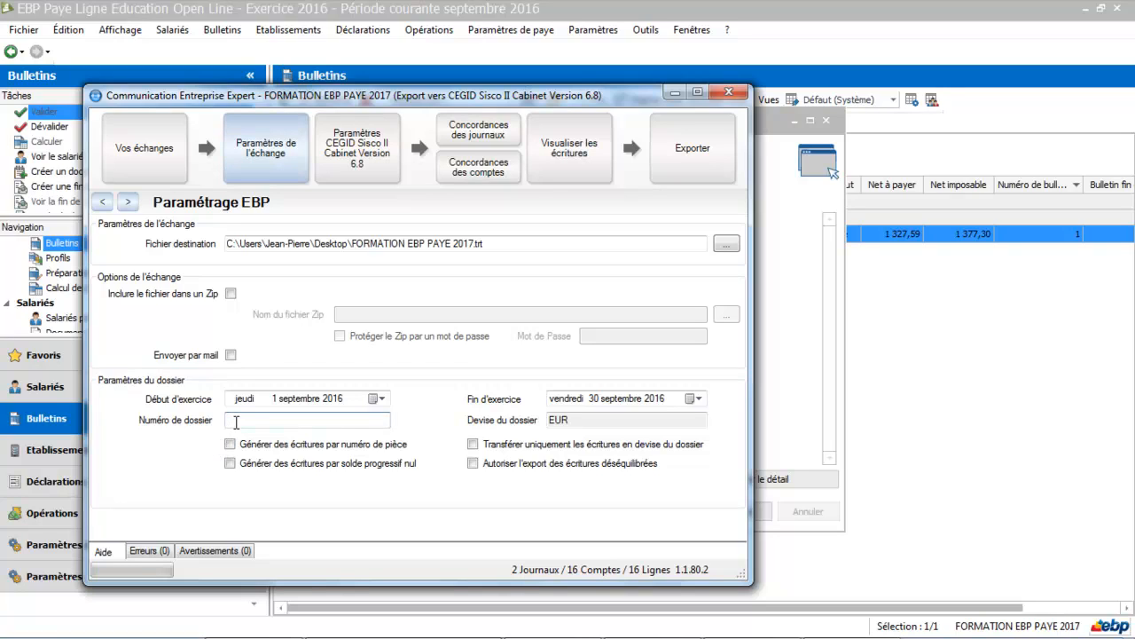
type("34")
left_click(680, 152)
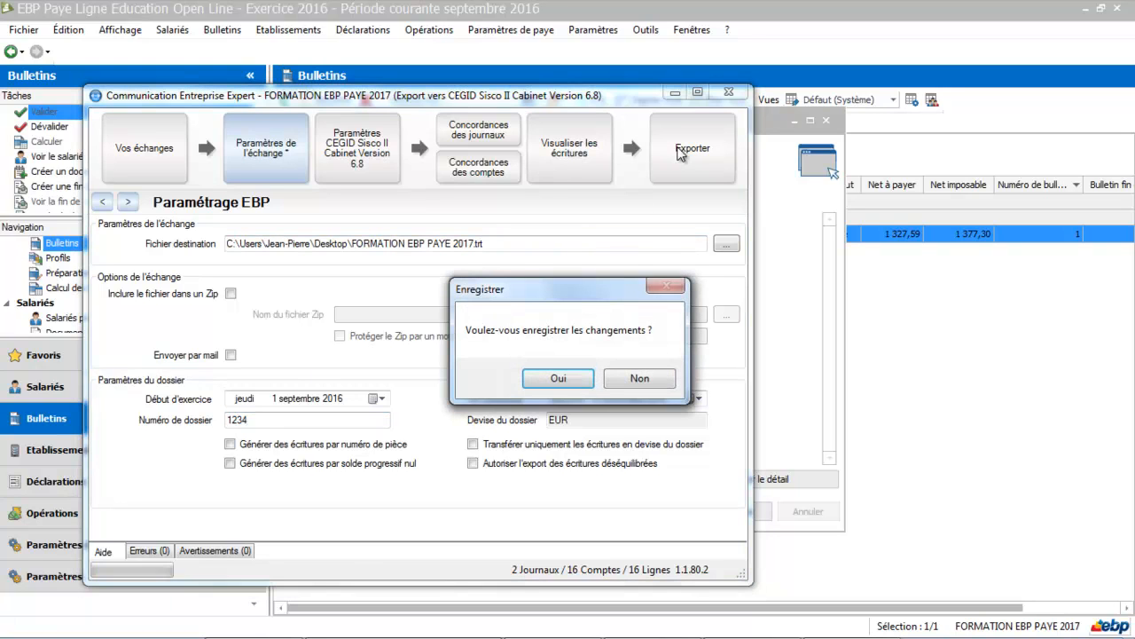
left_click(555, 379)
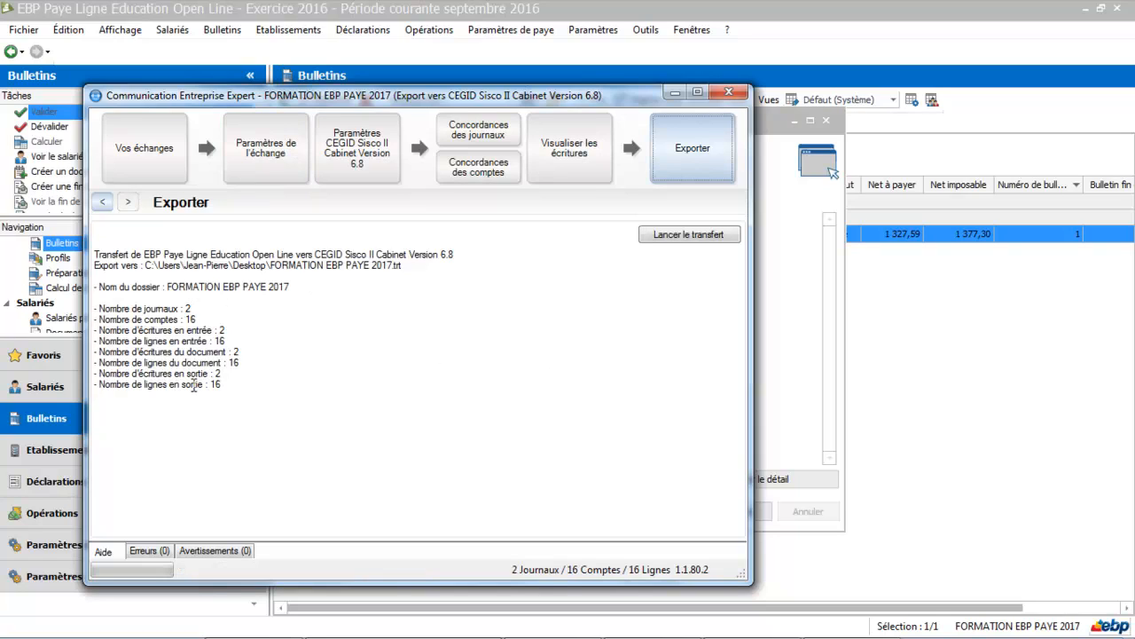
Step: Launch the export to CEGID Sisco II Cabinet Version 6.8 and close the transfer assistant
left_click(692, 236)
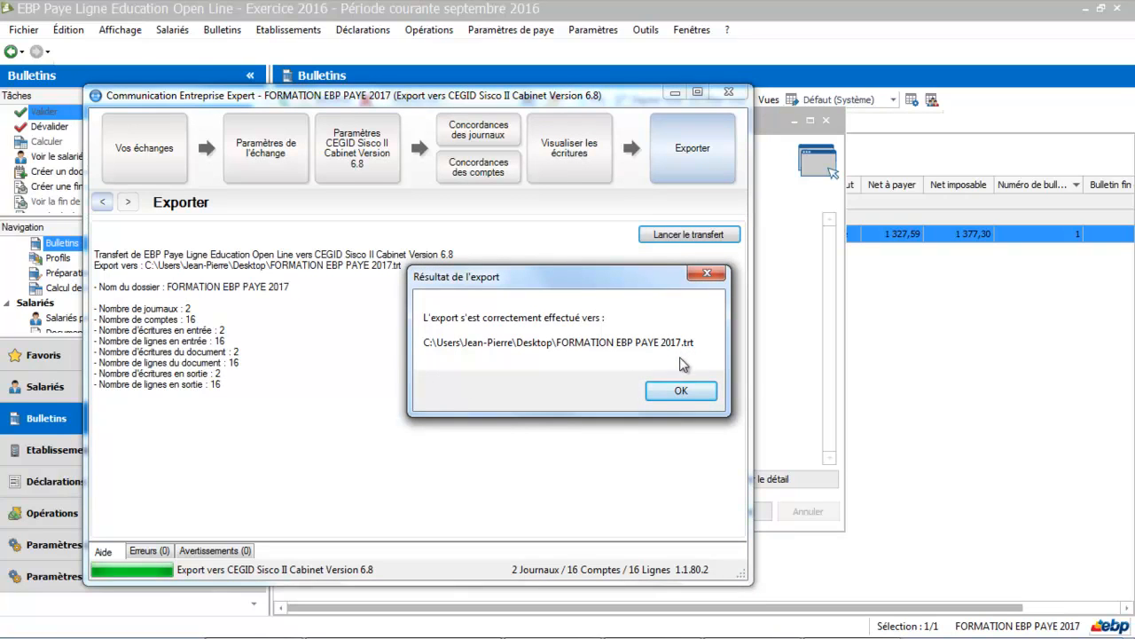
left_click(679, 392)
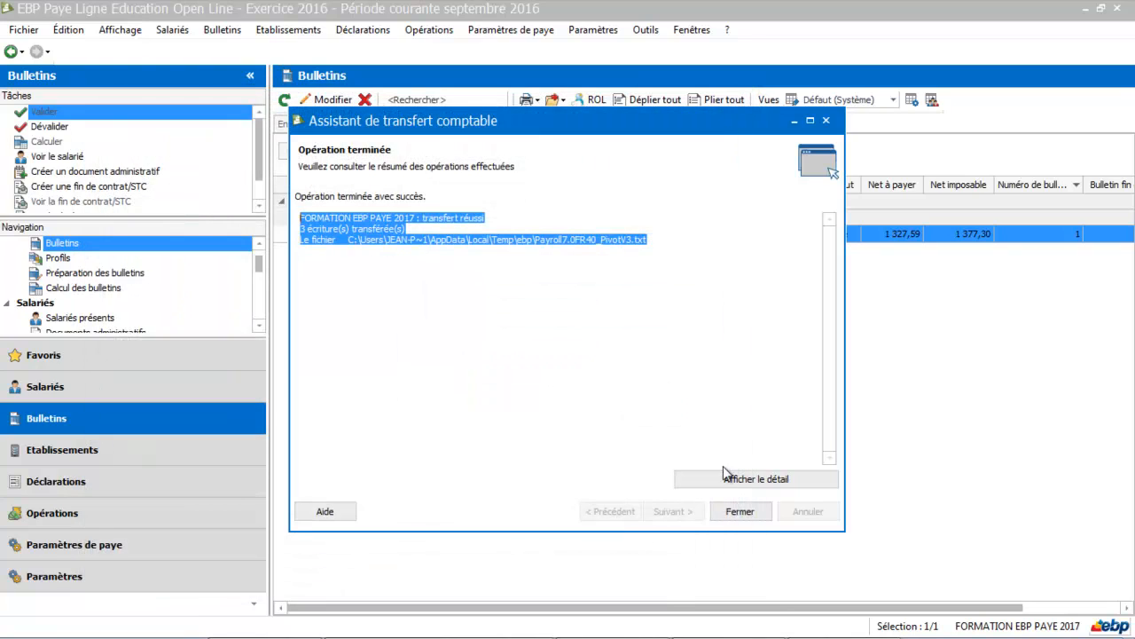
left_click(735, 516)
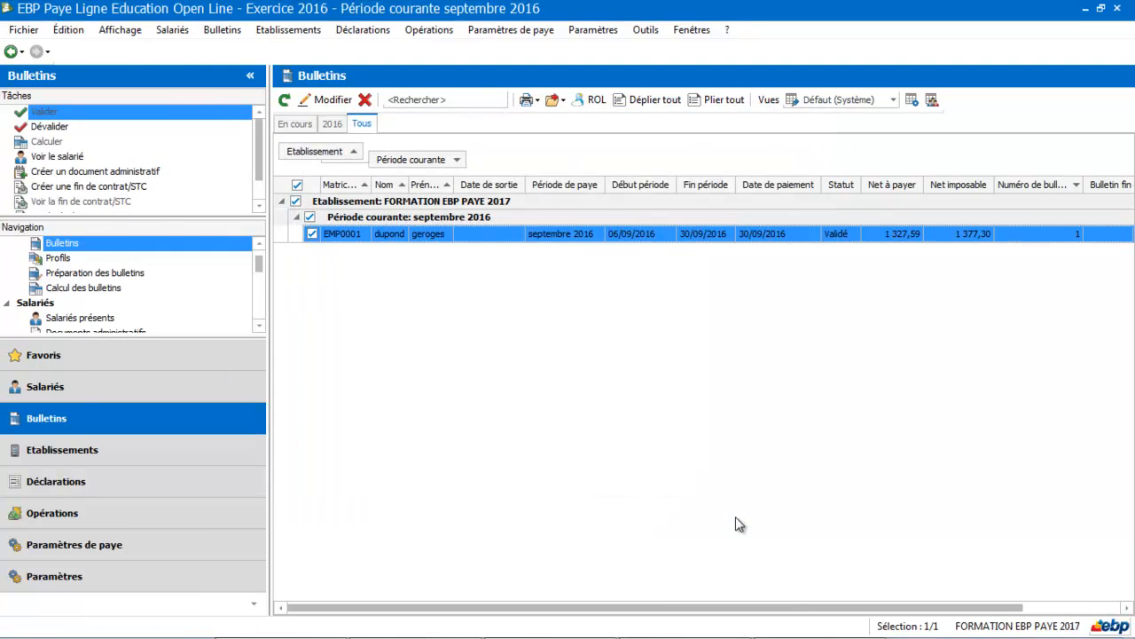